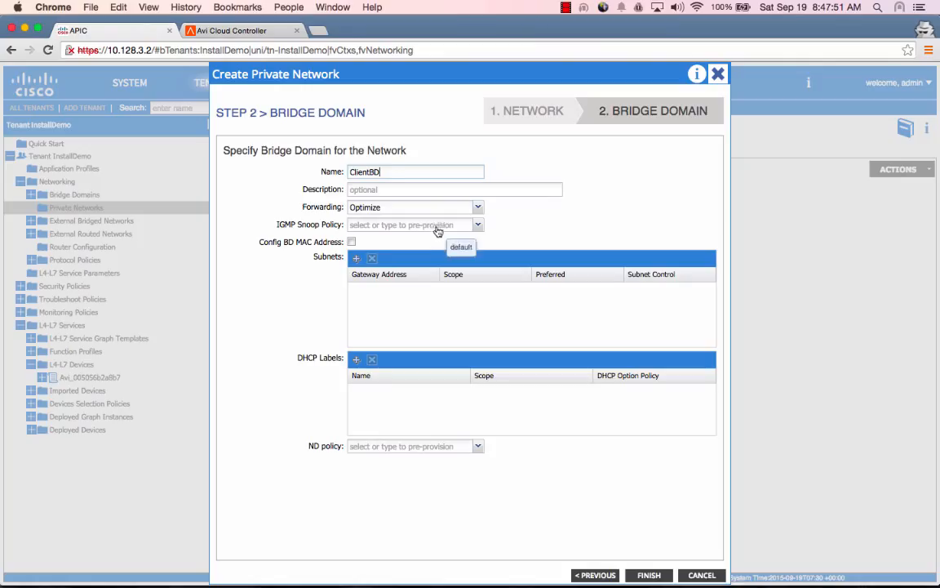
- Add a private subnet with gateway 10.128.100.1/24 to ClientBD and finish creating the private network
{"action": "left_click", "coordinate": [357, 259]}
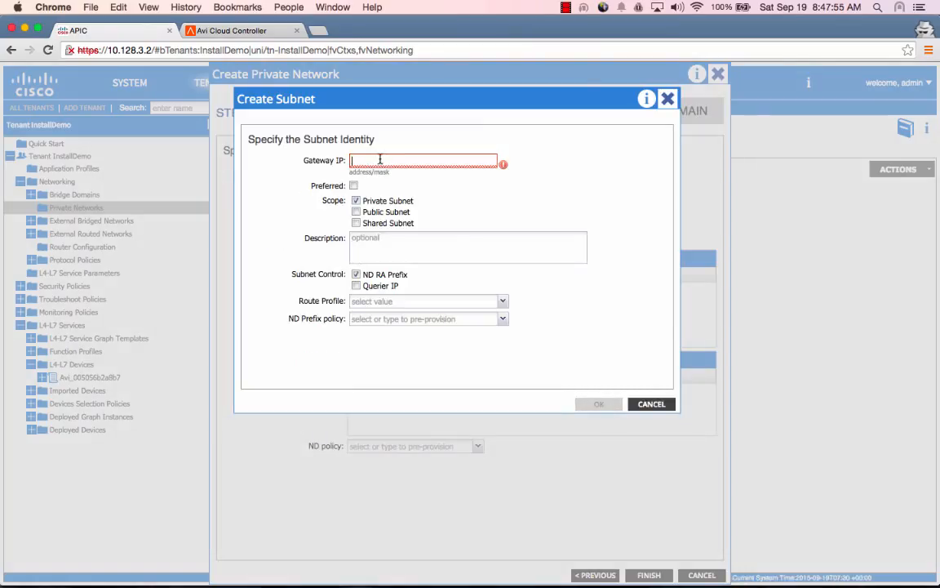
{"action": "type", "text": "10.128.100.1/2"}
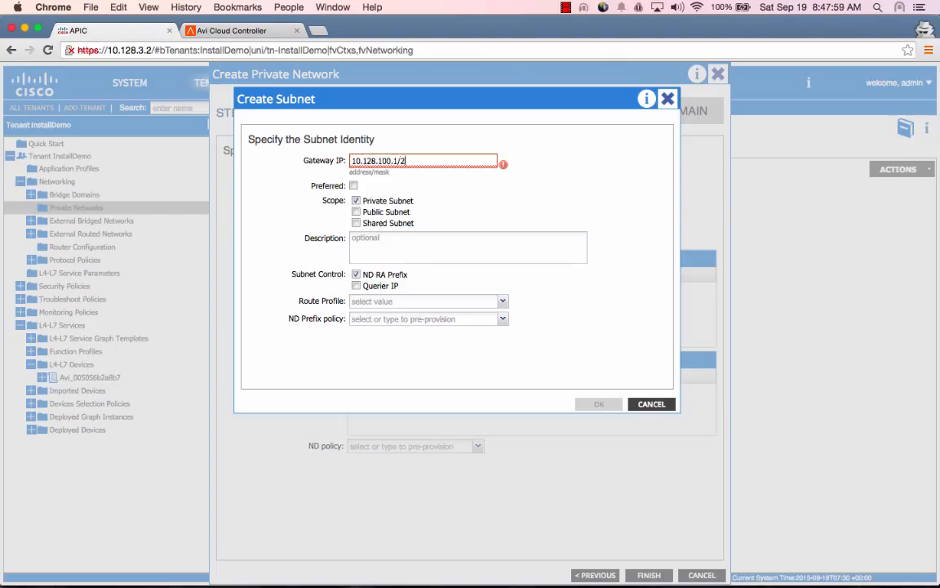
{"action": "type", "text": "4"}
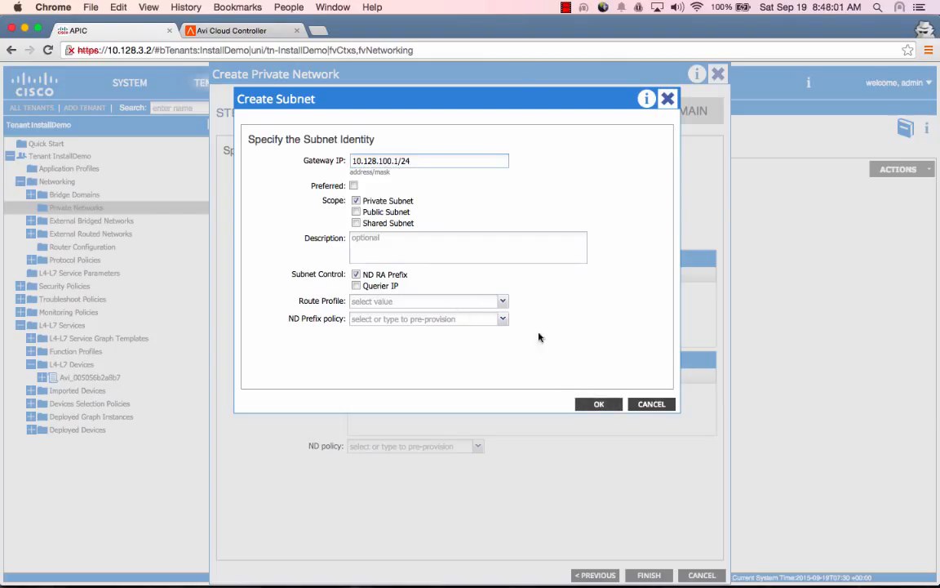
{"action": "left_click", "coordinate": [600, 404]}
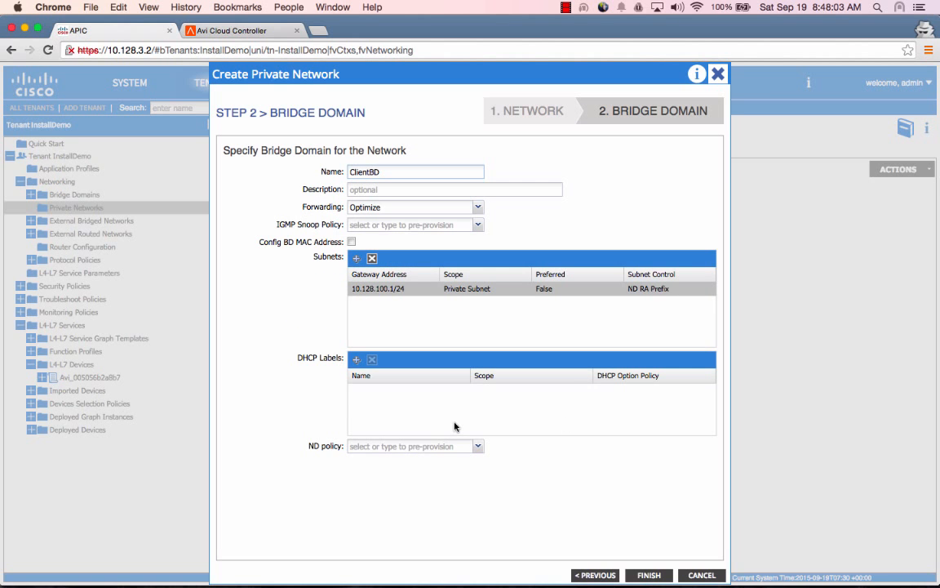
{"action": "left_click", "coordinate": [649, 575]}
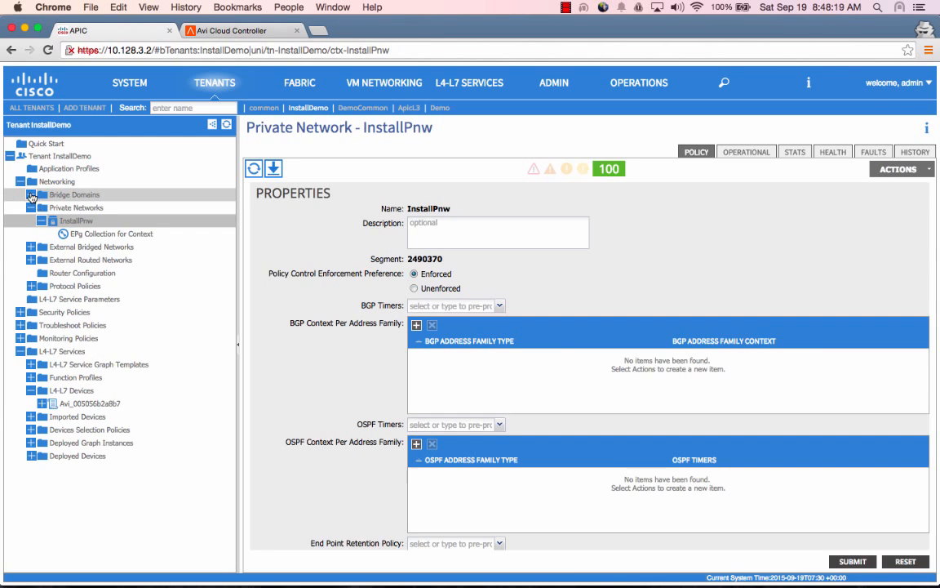
- Start a new bridge domain named ServerBD in the InstallDemo tenant's networking
{"action": "left_click", "coordinate": [31, 196]}
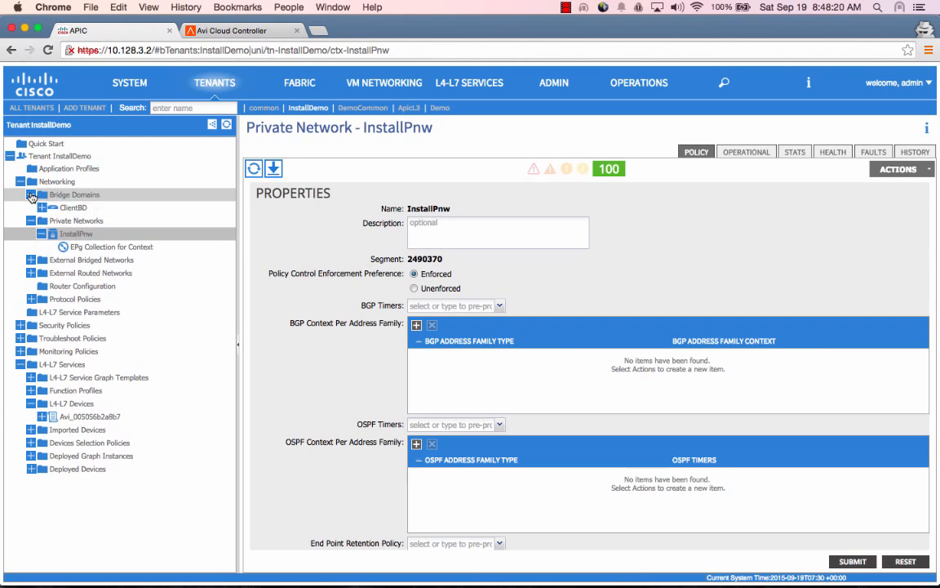
{"action": "left_click", "coordinate": [74, 195]}
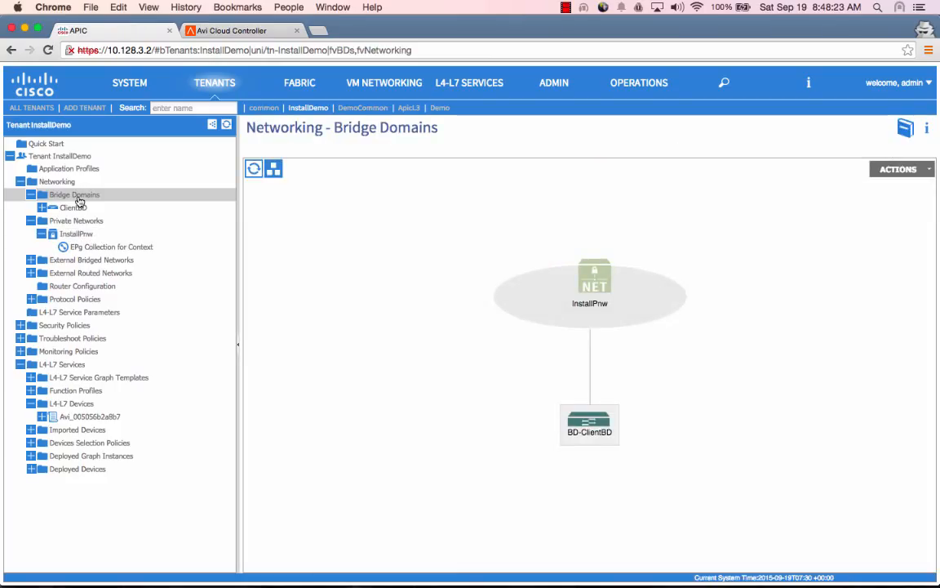
{"action": "right_click", "coordinate": [78, 197]}
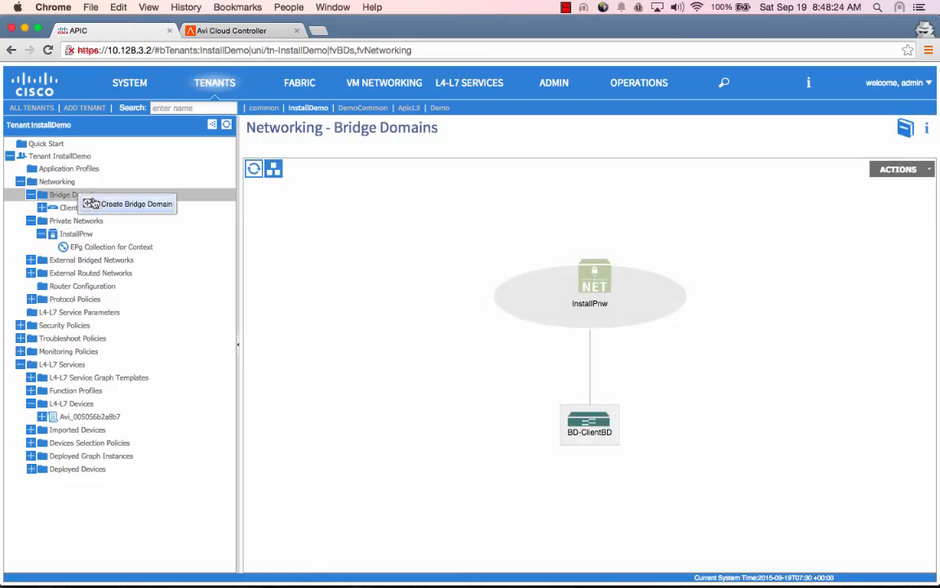
{"action": "left_click", "coordinate": [128, 204]}
{"action": "type", "text": "S"}
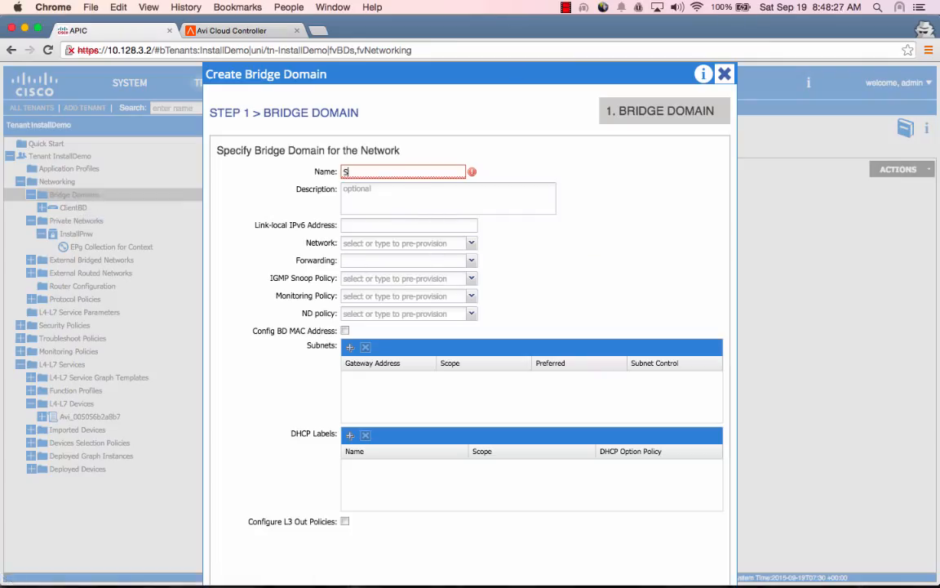
{"action": "type", "text": "er"}
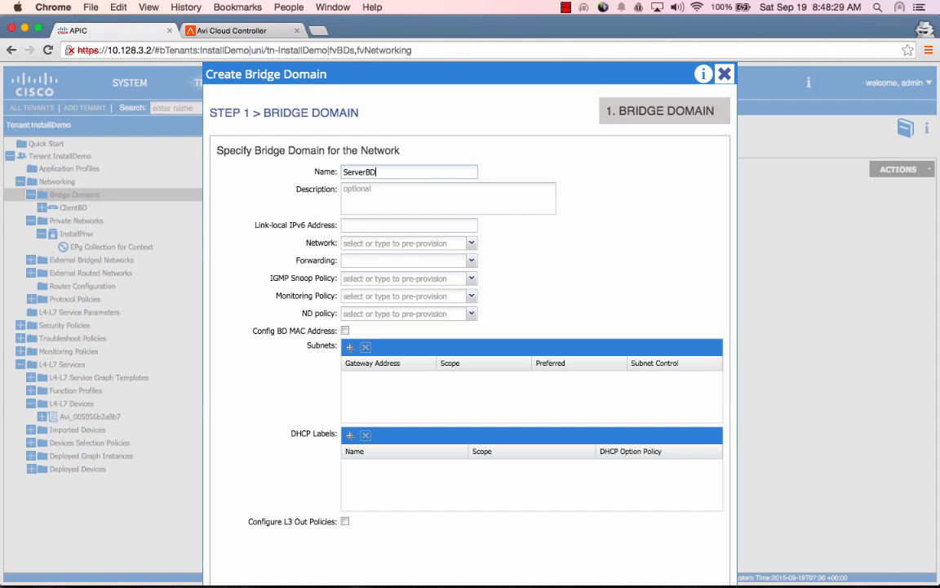
{"action": "type", "text": "verBD"}
- Add a private subnet with gateway 10.128.200.1/24 to ServerBD and assign the InstallDemo/InstallPnw network
{"action": "left_click", "coordinate": [350, 347]}
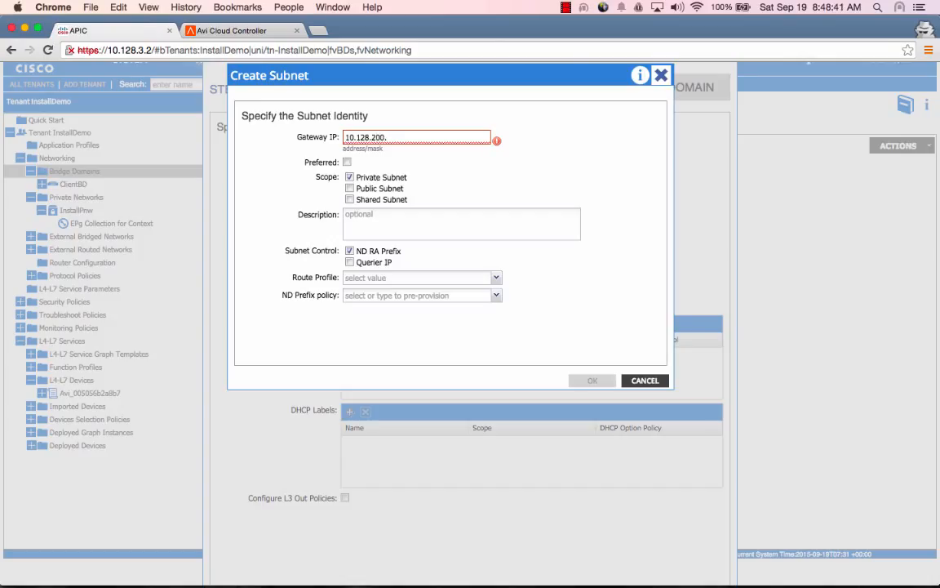
{"action": "type", "text": "10.128.200.1/24"}
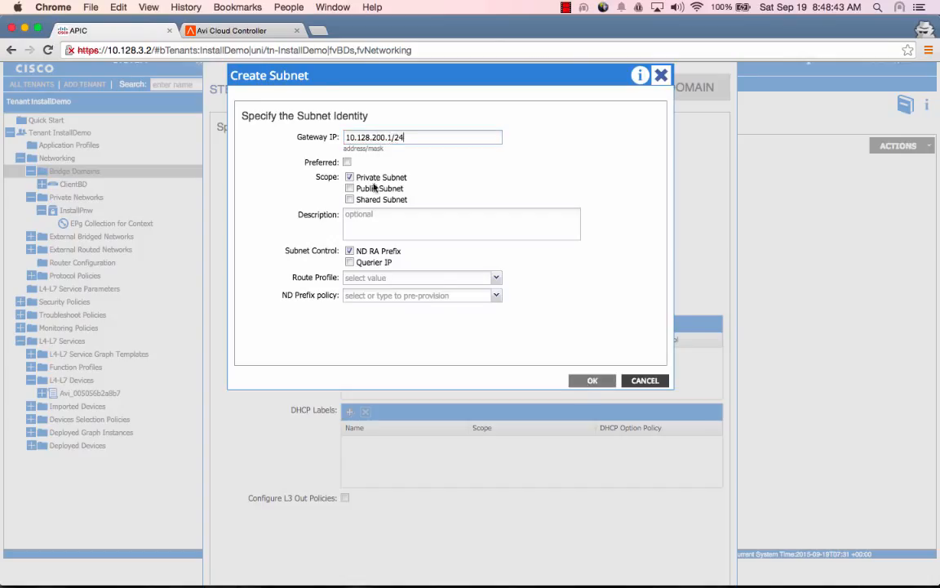
{"action": "key", "text": "Return"}
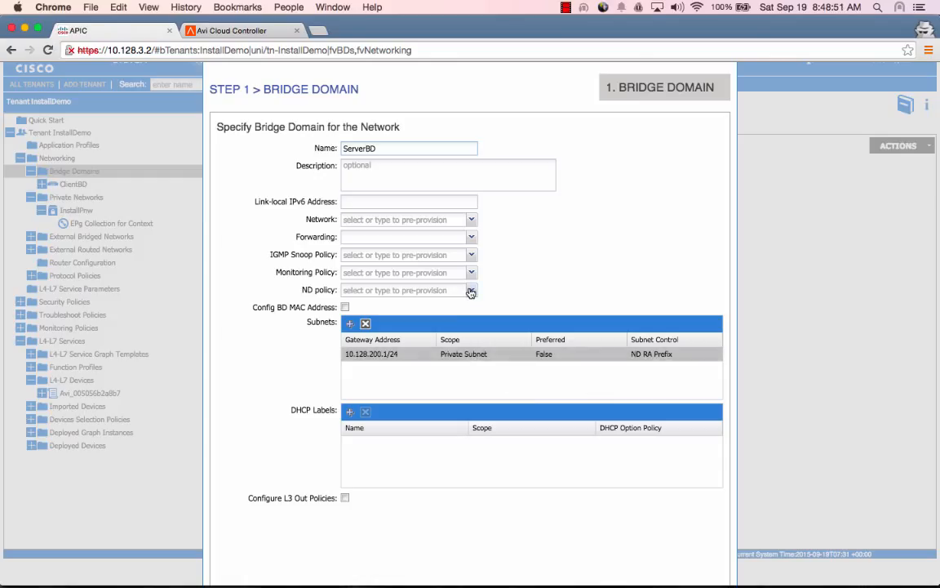
{"action": "left_click", "coordinate": [470, 226]}
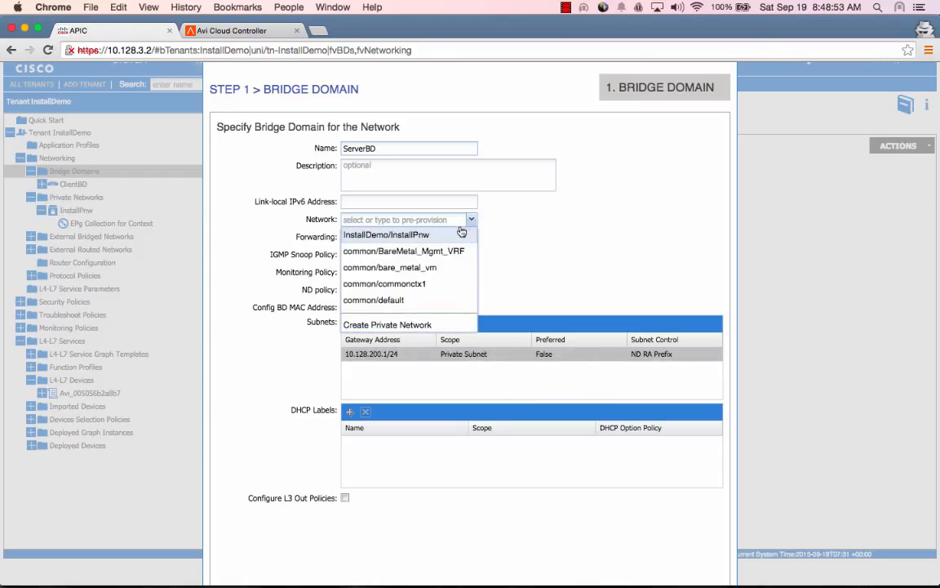
{"action": "left_click", "coordinate": [452, 237]}
{"action": "scroll", "coordinate": [521, 316], "scroll_direction": "down", "scroll_amount": 3}
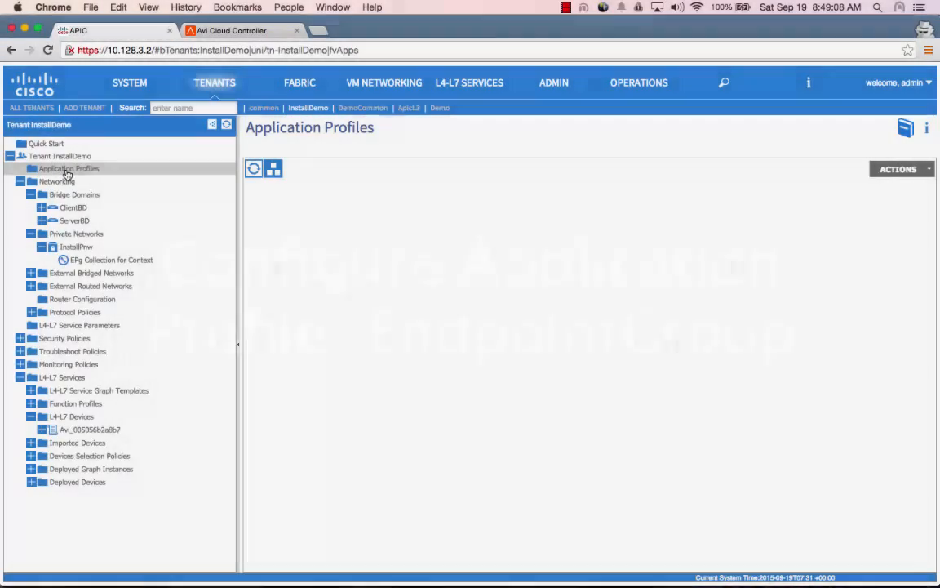
- Start a new application profile named InstallApp for the InstallDemo tenant
{"action": "right_click", "coordinate": [56, 169]}
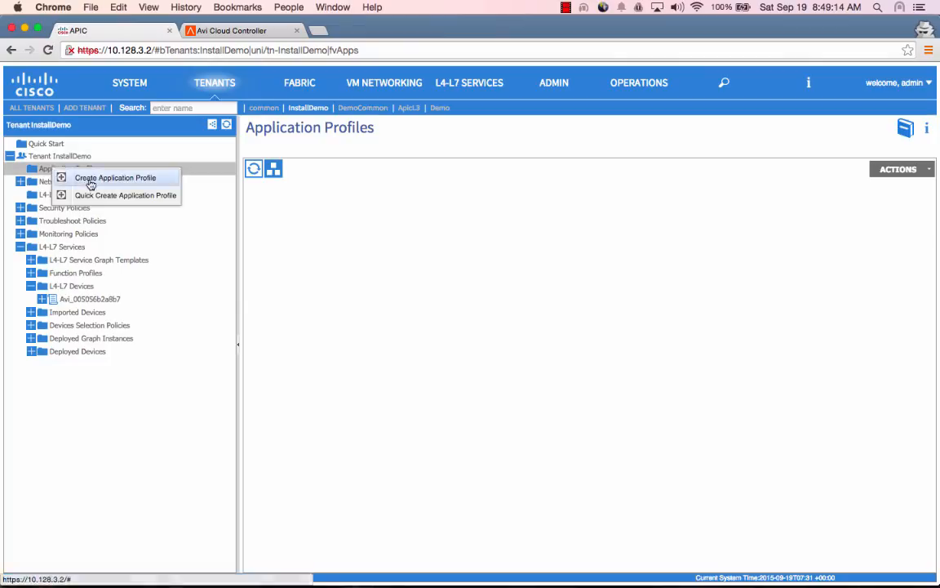
{"action": "left_click", "coordinate": [91, 180]}
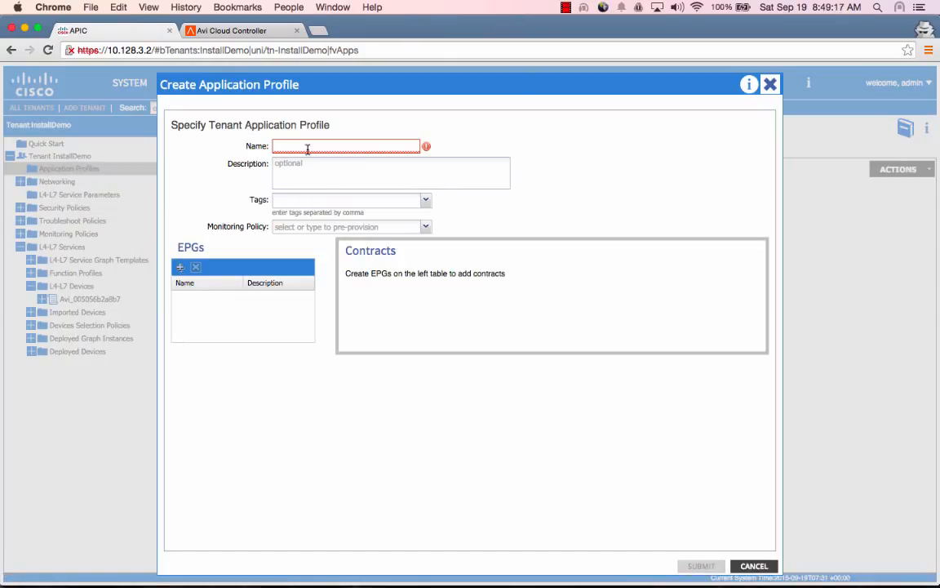
{"action": "type", "text": "InstallApp"}
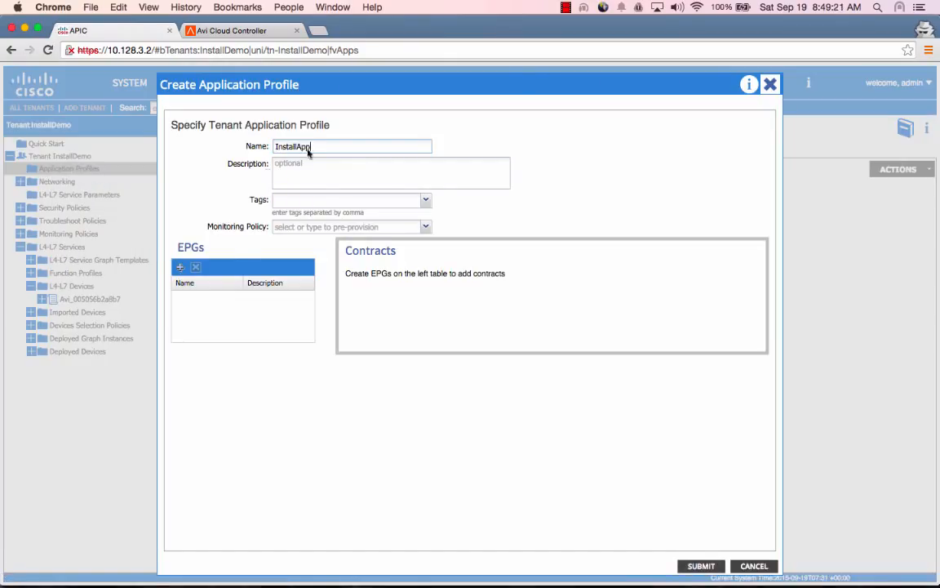
- Add an EPG named ClientEPG on bridge domain InstallDemo/ClientBD with VM domain profile association enabled
{"action": "left_click", "coordinate": [180, 267]}
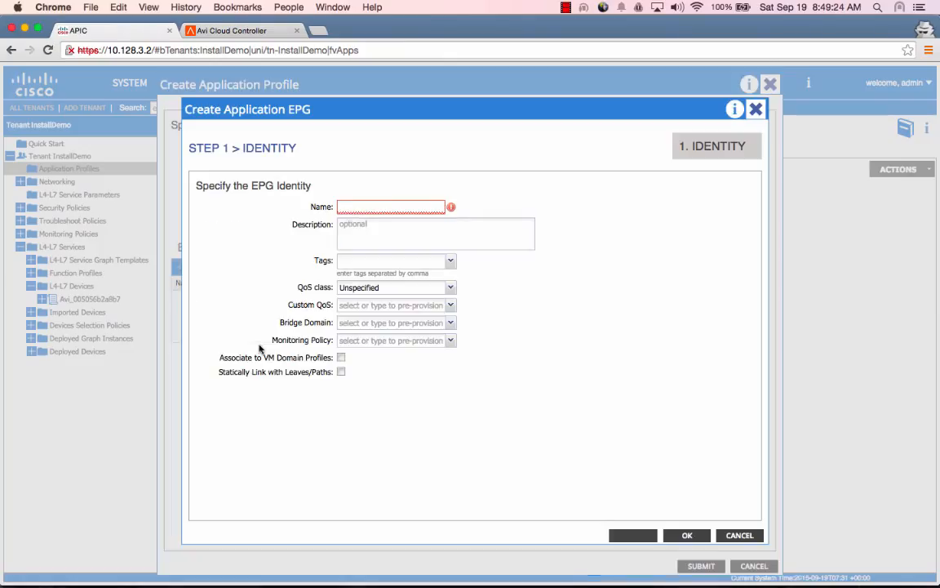
{"action": "left_click", "coordinate": [375, 205]}
{"action": "type", "text": "ClientEPG"}
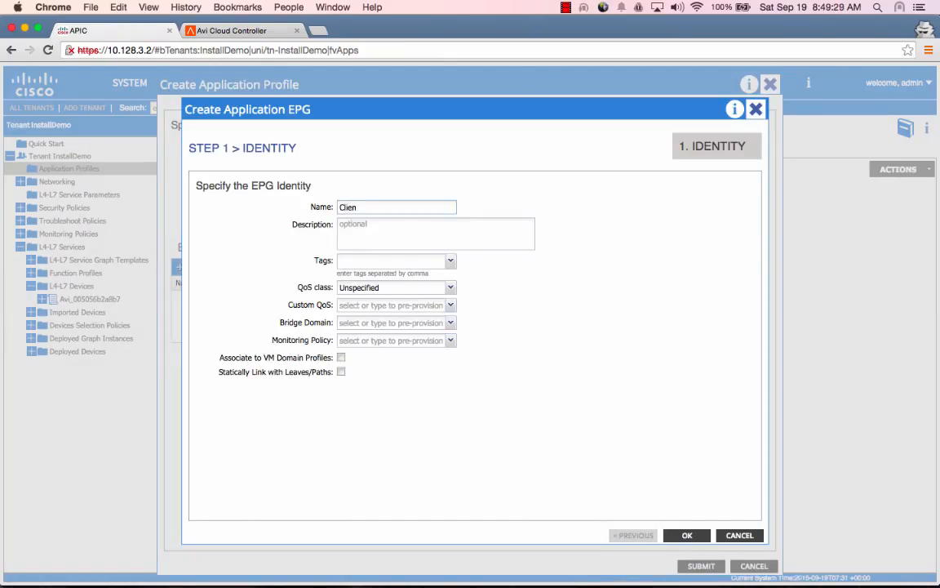
{"action": "left_click", "coordinate": [392, 323]}
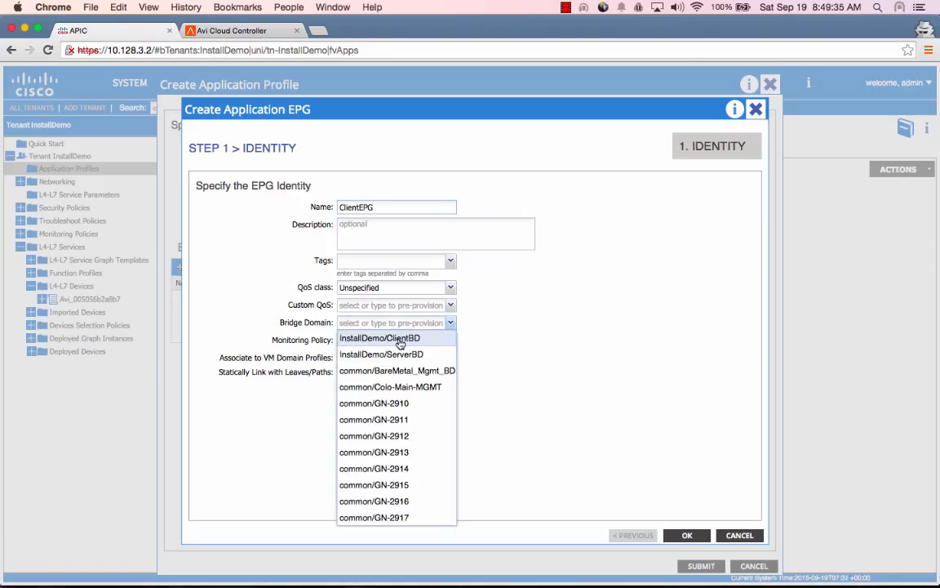
{"action": "left_click", "coordinate": [397, 339]}
{"action": "left_click", "coordinate": [342, 357]}
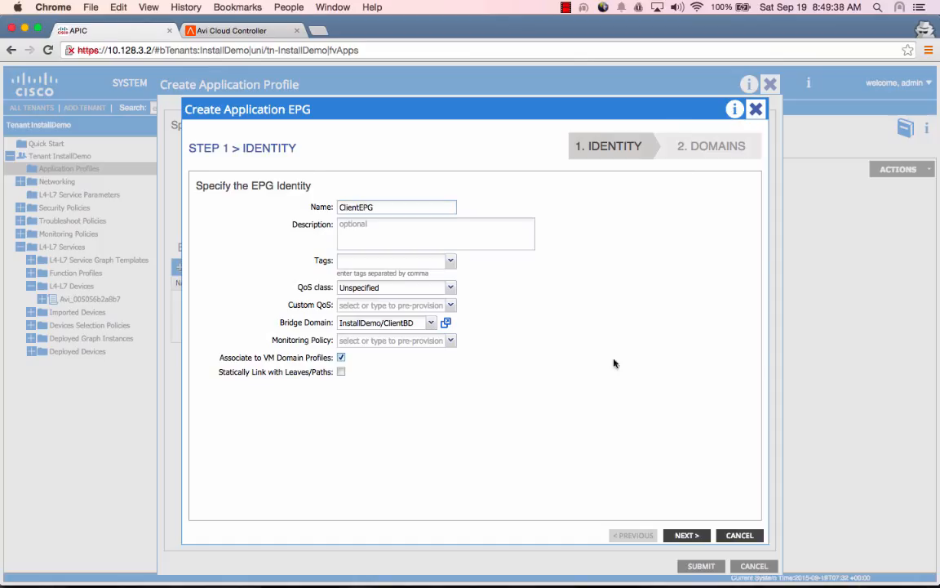
- Associate ClientEPG with the SantaClara_APIC VM domain using on-demand deployment and immediate resolution, and confirm the EPG
{"action": "left_click", "coordinate": [689, 535]}
{"action": "left_click", "coordinate": [273, 208]}
{"action": "left_click", "coordinate": [292, 238]}
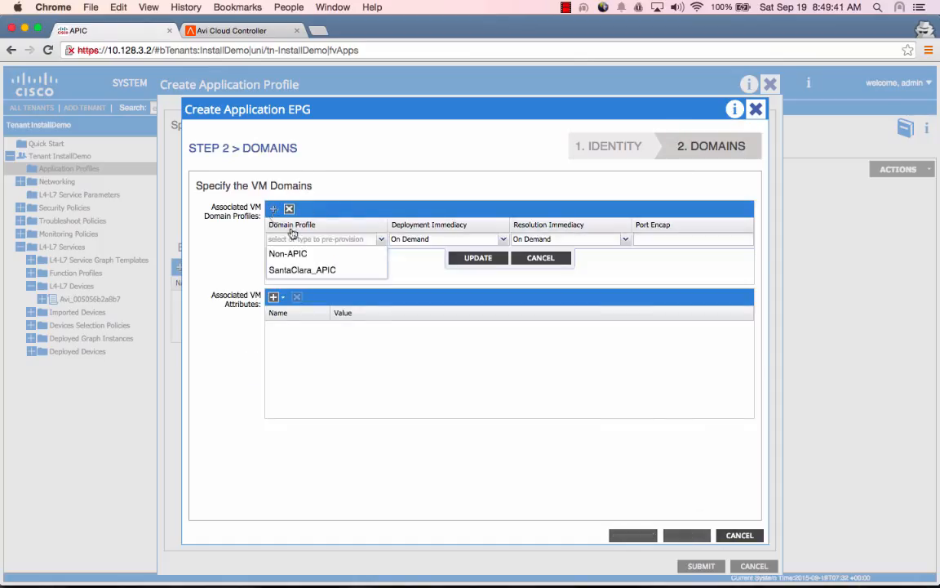
{"action": "left_click", "coordinate": [308, 333]}
{"action": "left_click", "coordinate": [479, 259]}
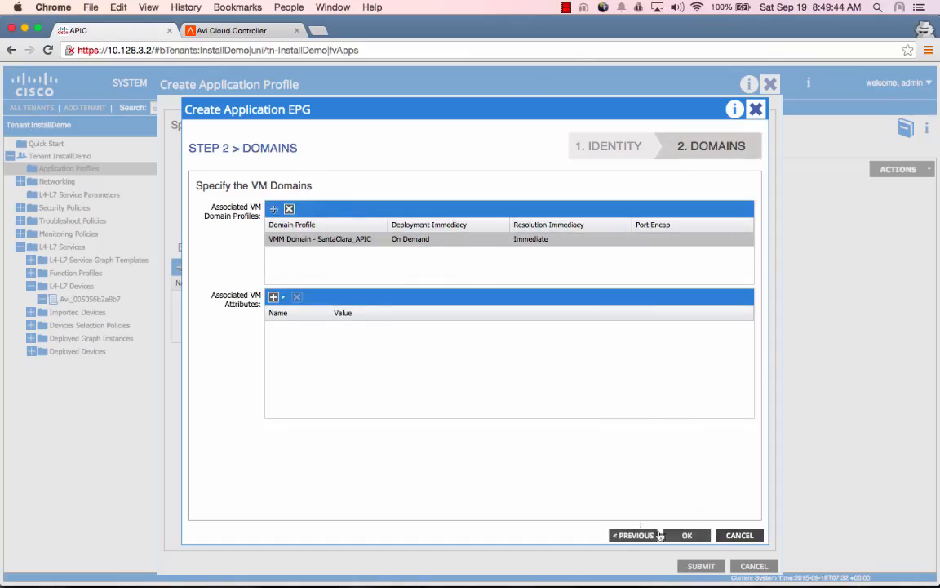
{"action": "left_click", "coordinate": [687, 536]}
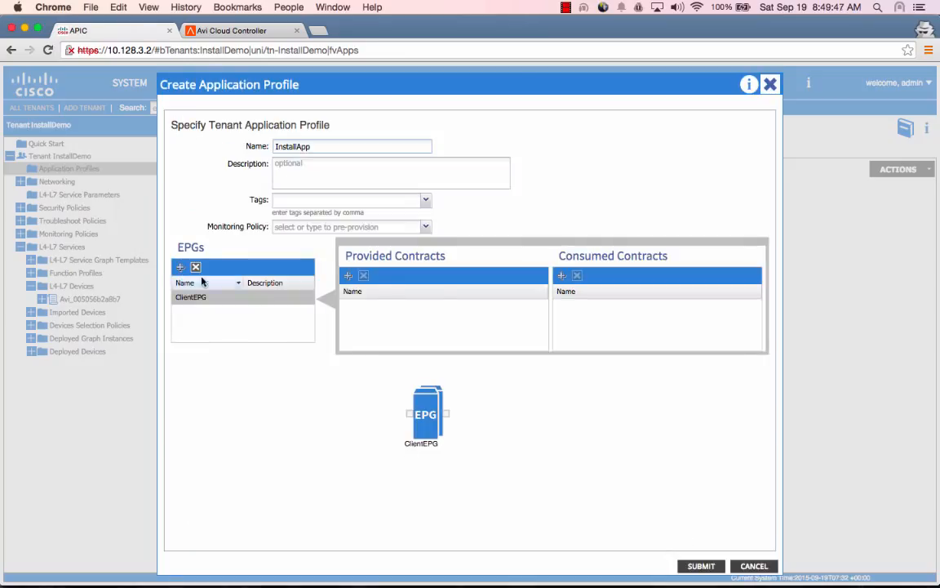
- Add a second EPG named ServerEPG on bridge domain InstallDemo/ServerBD with VM domain profile association enabled
{"action": "left_click", "coordinate": [179, 267]}
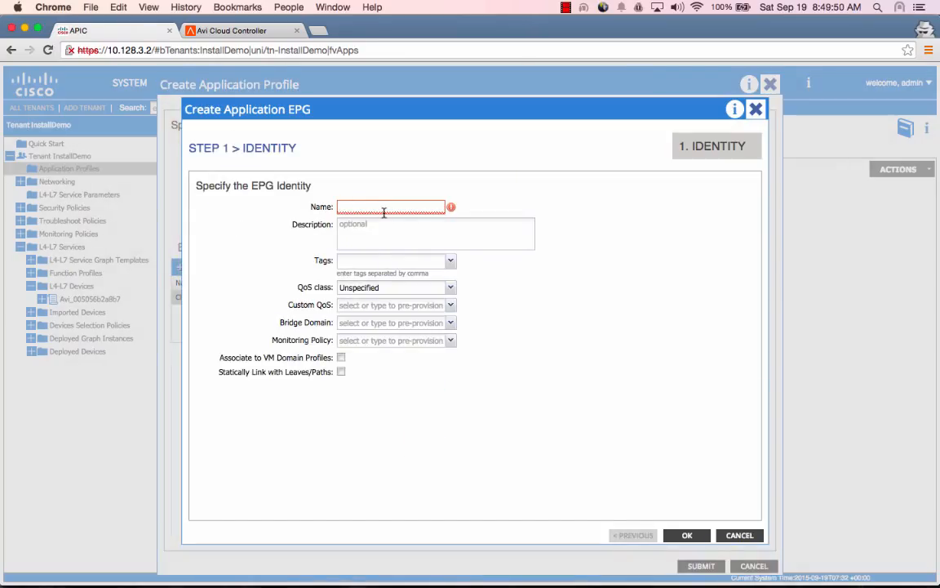
{"action": "type", "text": "ServerE"}
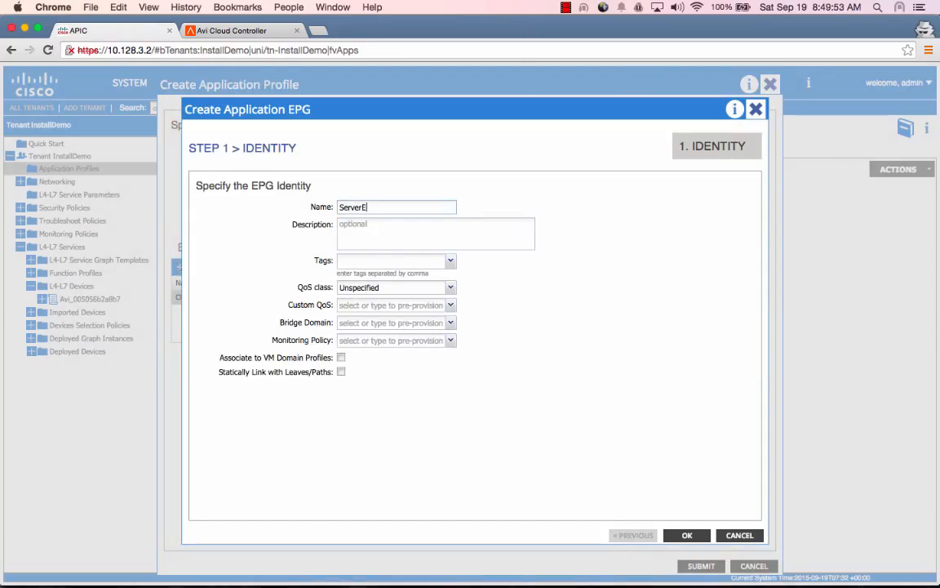
{"action": "type", "text": "PG"}
{"action": "left_click", "coordinate": [408, 322]}
{"action": "left_click", "coordinate": [408, 354]}
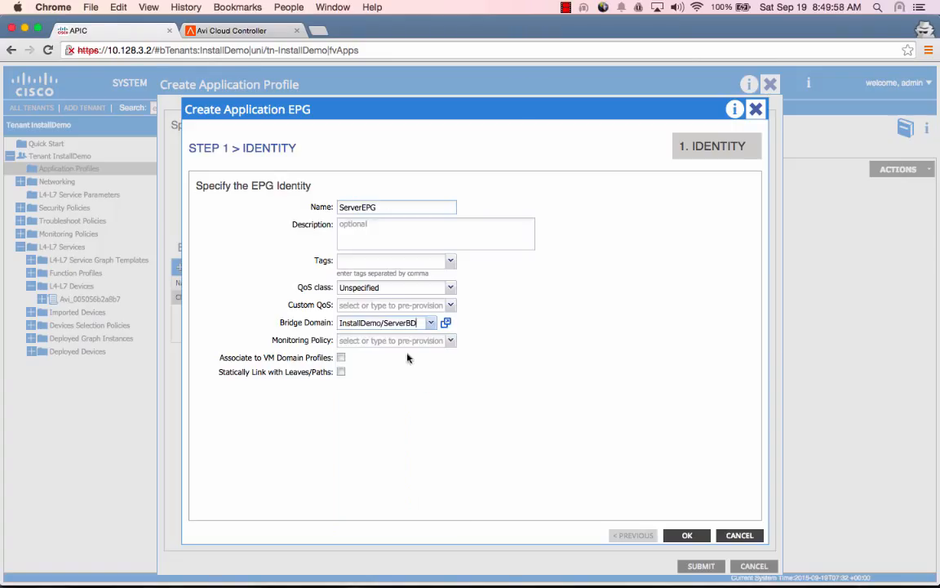
{"action": "left_click", "coordinate": [341, 357]}
- Associate ServerEPG with the SantaClara_APIC VM domain profile
{"action": "left_click", "coordinate": [689, 535]}
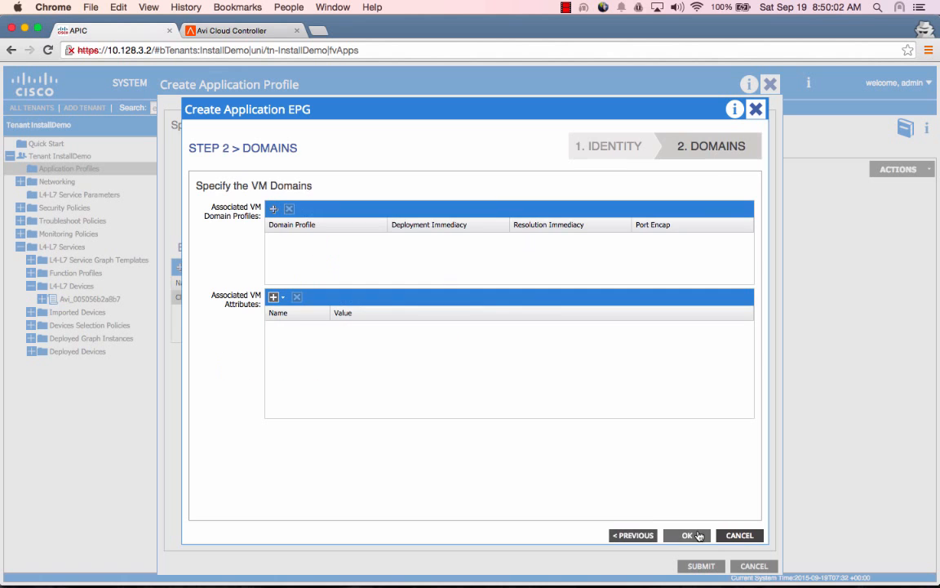
{"action": "left_click", "coordinate": [273, 210]}
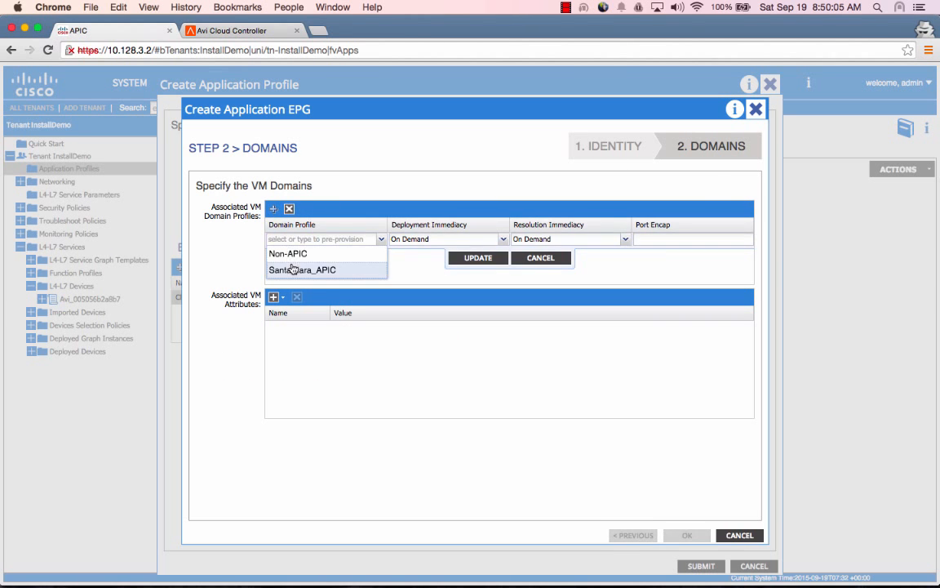
{"action": "left_click", "coordinate": [294, 269]}
{"action": "left_click", "coordinate": [478, 258]}
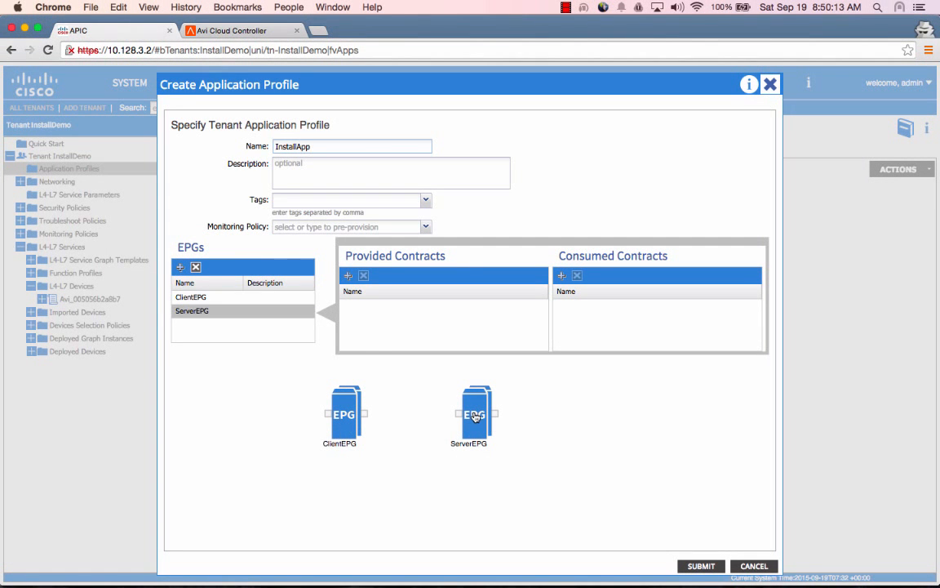
- Start adding a provided contract to ServerEPG by creating a new contract named installcontract
{"action": "left_click", "coordinate": [348, 276]}
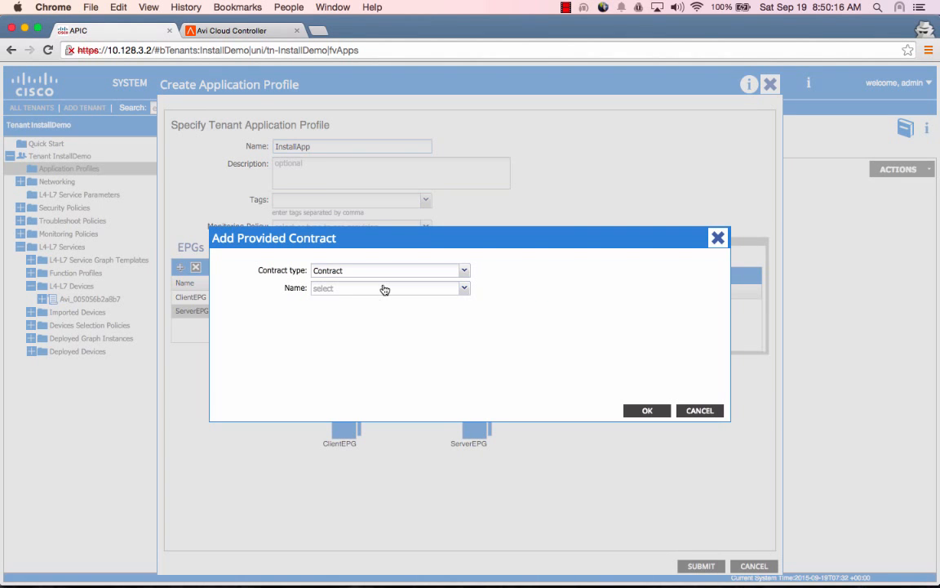
{"action": "left_click", "coordinate": [384, 290]}
{"action": "left_click", "coordinate": [368, 360]}
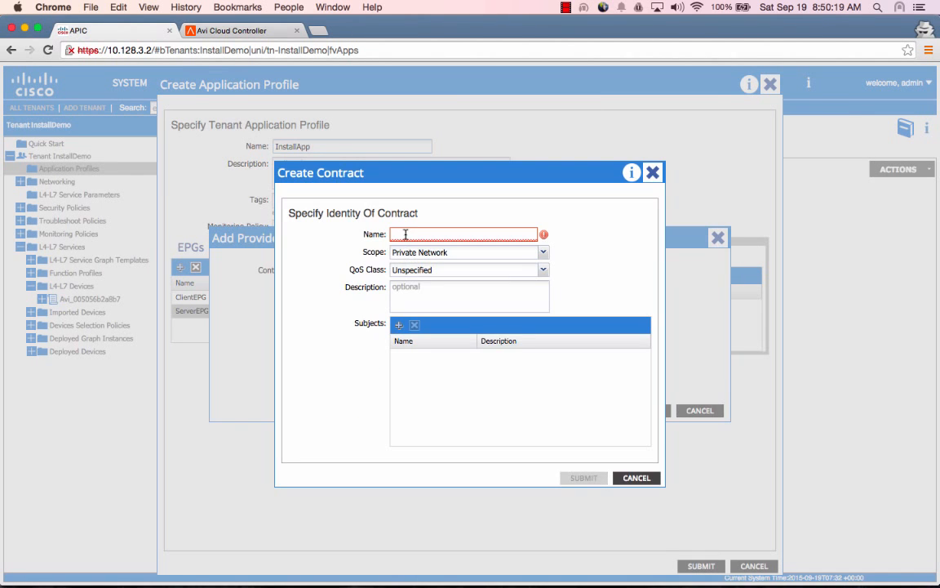
{"action": "type", "text": "installcontract"}
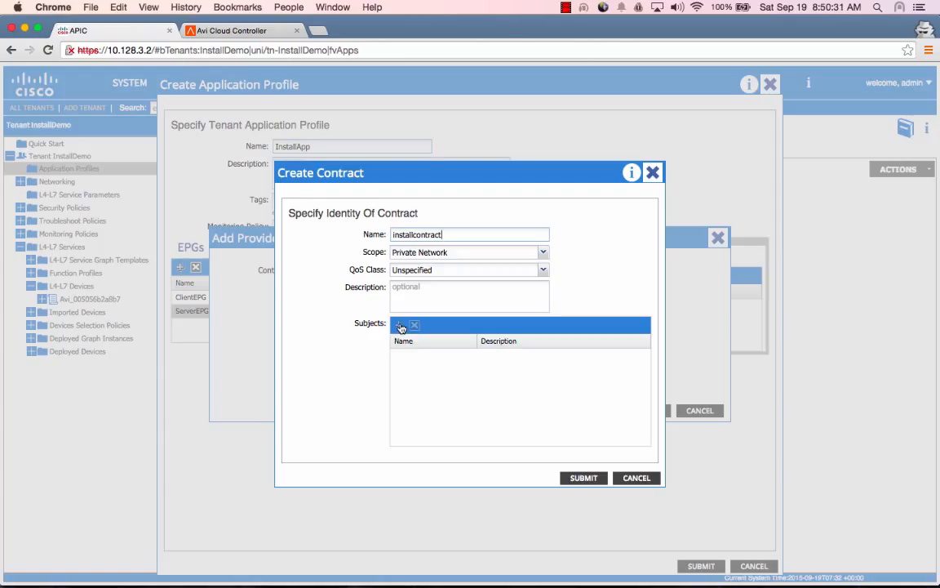
- Add a subject named newsub with the common/default filter to the contract, and confirm the contract as provided by ServerEPG
{"action": "left_click", "coordinate": [400, 325]}
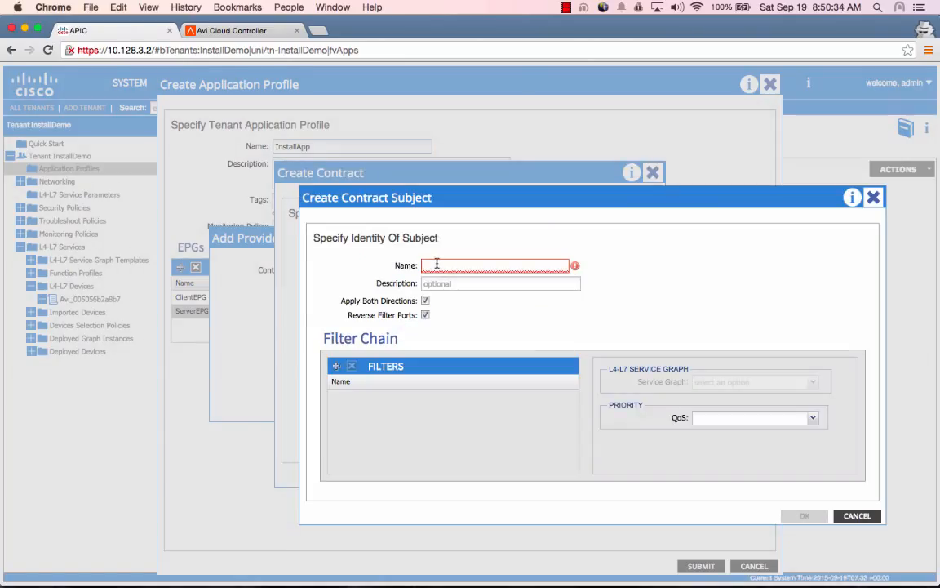
{"action": "type", "text": "newsub"}
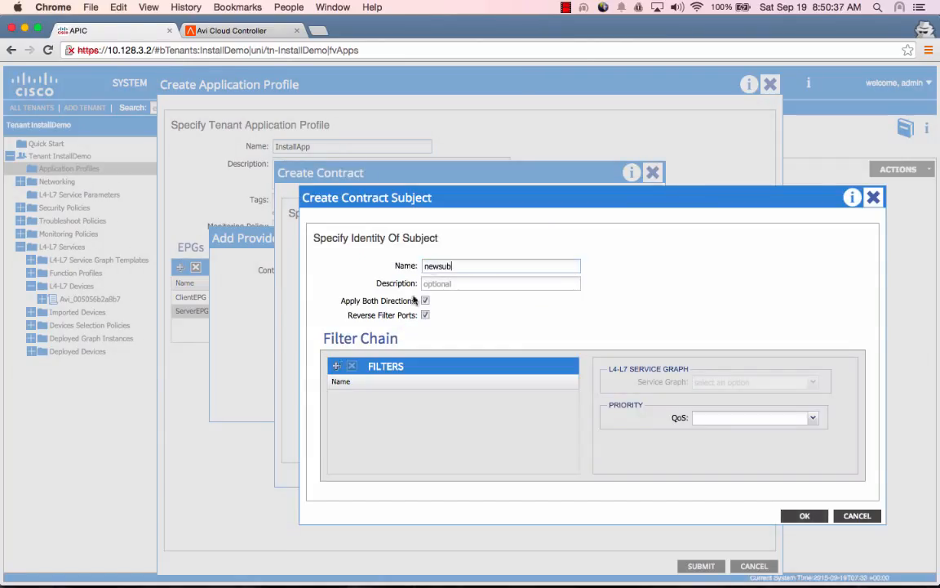
{"action": "left_click", "coordinate": [336, 366]}
{"action": "left_click", "coordinate": [369, 396]}
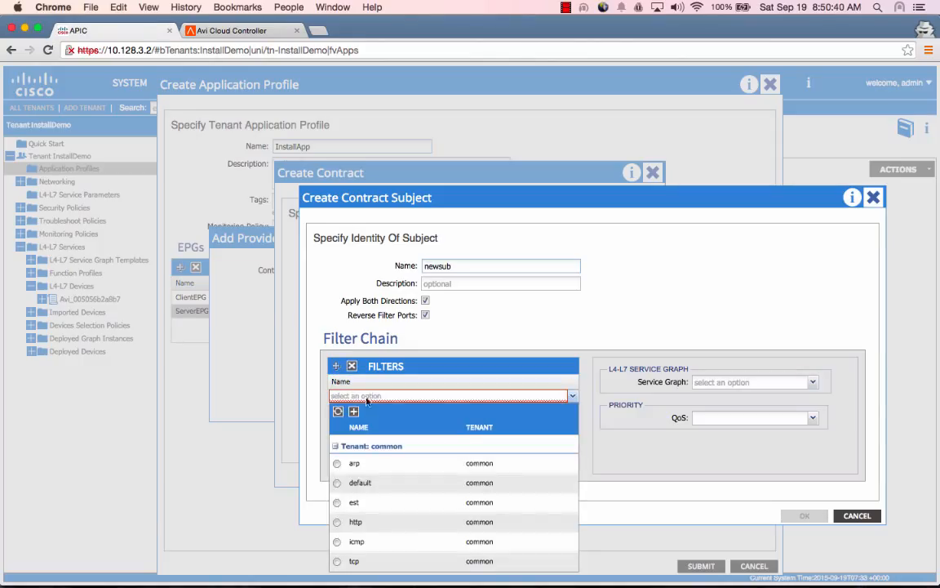
{"action": "left_click", "coordinate": [367, 484]}
{"action": "left_click", "coordinate": [421, 416]}
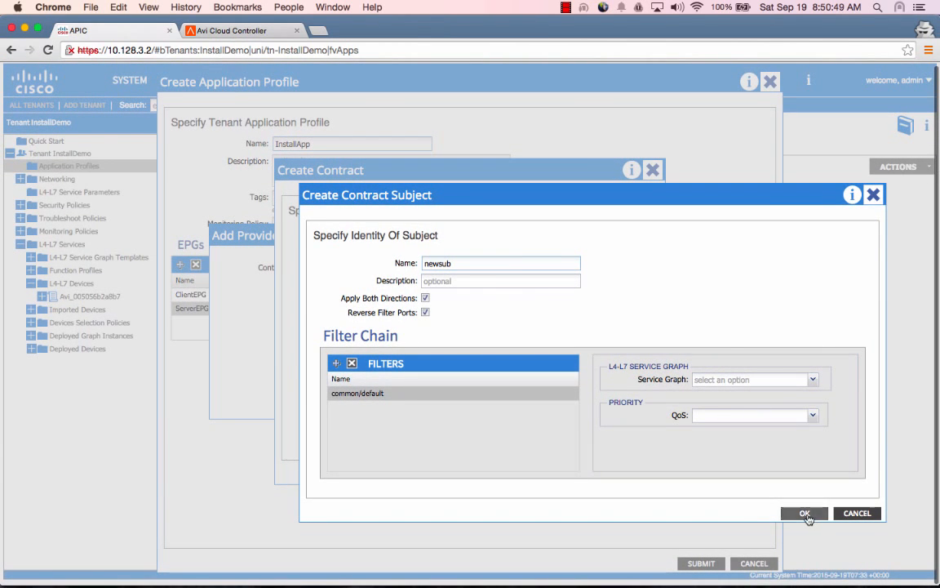
{"action": "left_click", "coordinate": [807, 514]}
{"action": "left_click", "coordinate": [581, 475]}
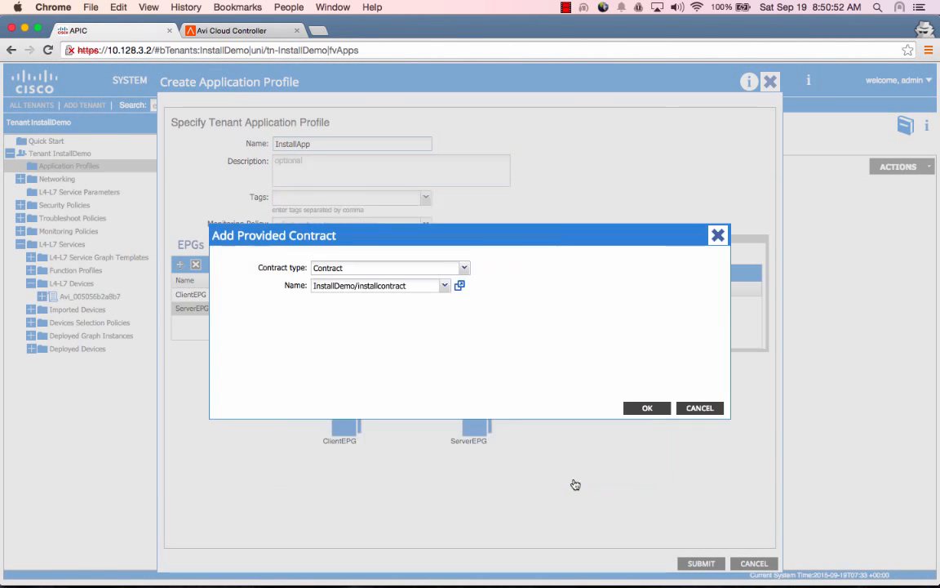
{"action": "left_click", "coordinate": [645, 409]}
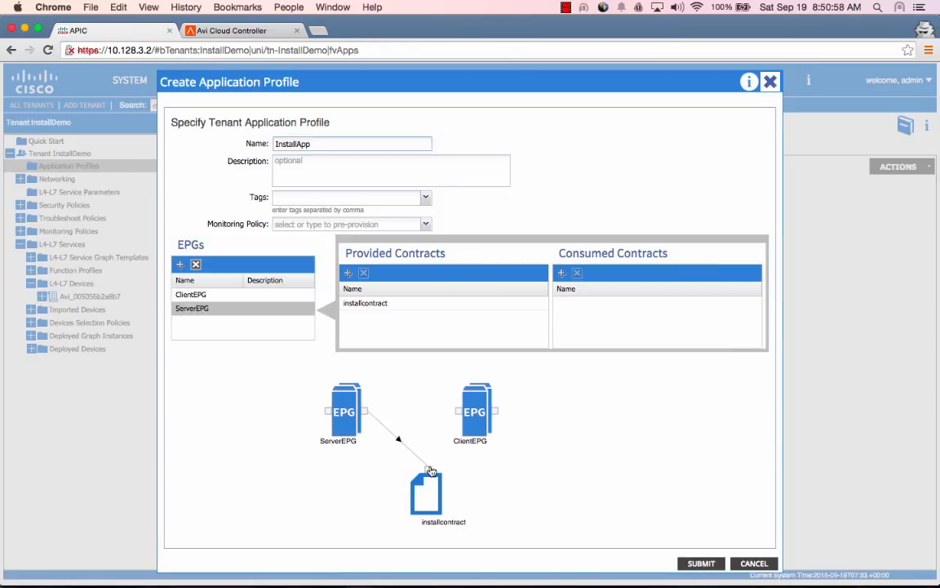
- Connect installcontract to ClientEPG as its consumed contract and submit the InstallApp application profile
{"action": "left_click_drag", "start_coordinate": [430, 471], "coordinate": [461, 416]}
{"action": "left_click", "coordinate": [260, 293]}
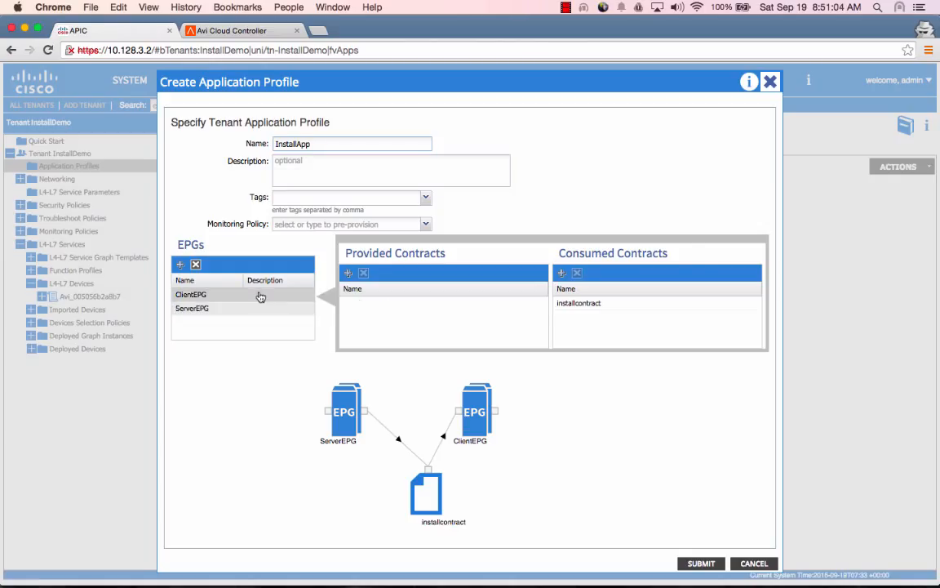
{"action": "left_click", "coordinate": [701, 563]}
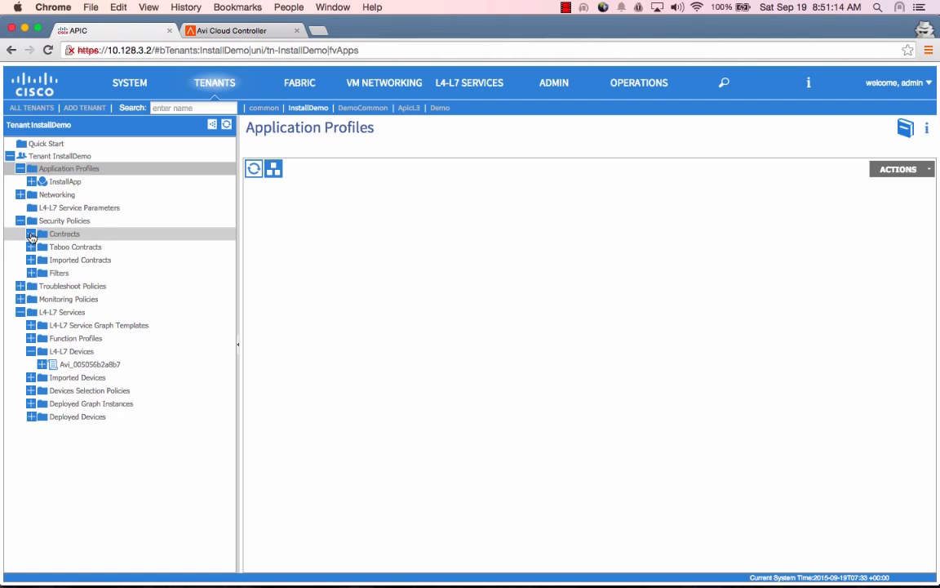
- Examine installcontract's topology and the properties of its newsub subject under the tenant's security policies
{"action": "left_click", "coordinate": [69, 236]}
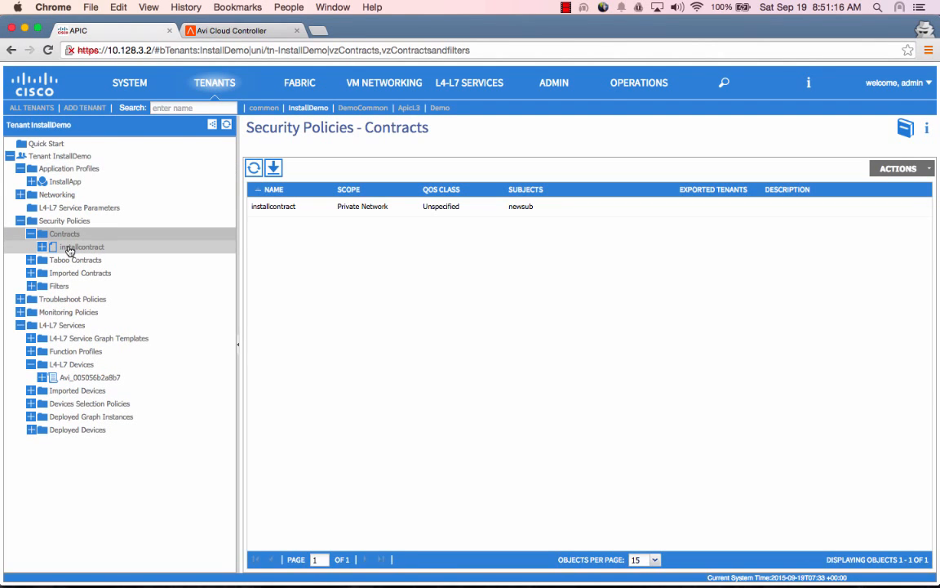
{"action": "left_click", "coordinate": [69, 248]}
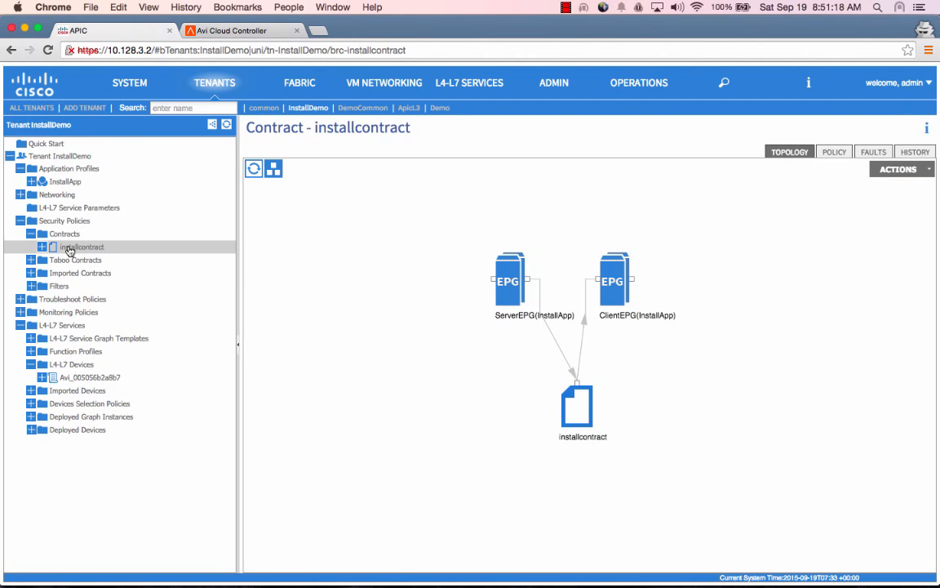
{"action": "left_click", "coordinate": [42, 247]}
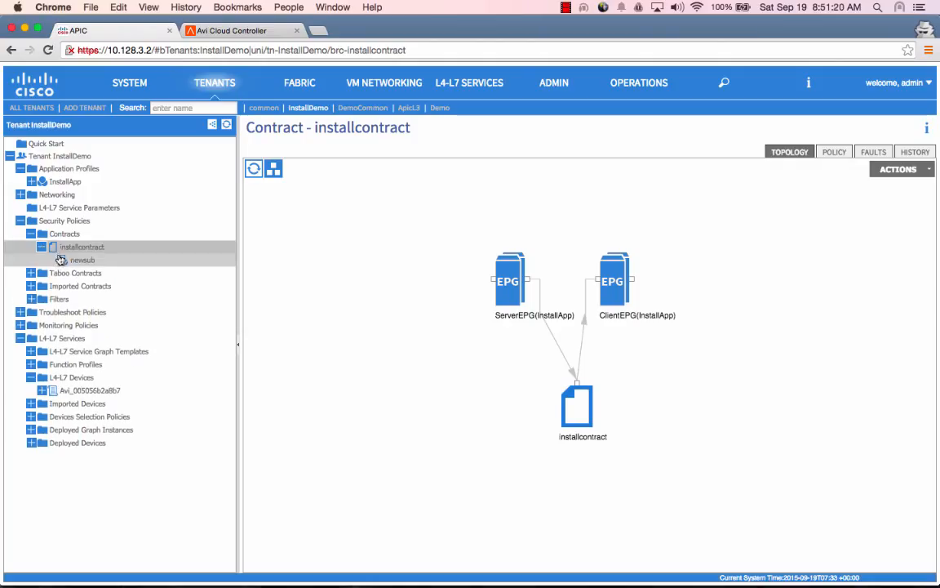
{"action": "left_click", "coordinate": [70, 260]}
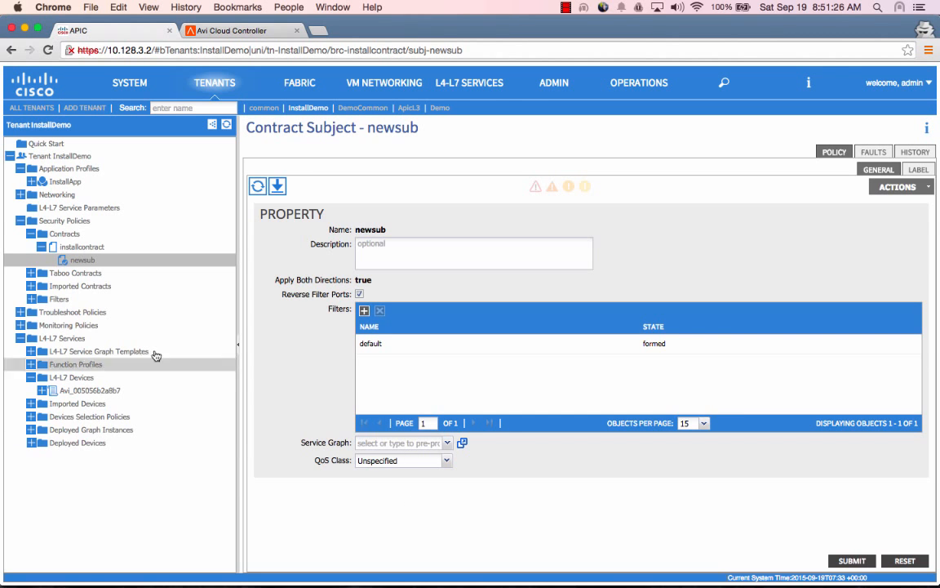
{"action": "left_click", "coordinate": [43, 249]}
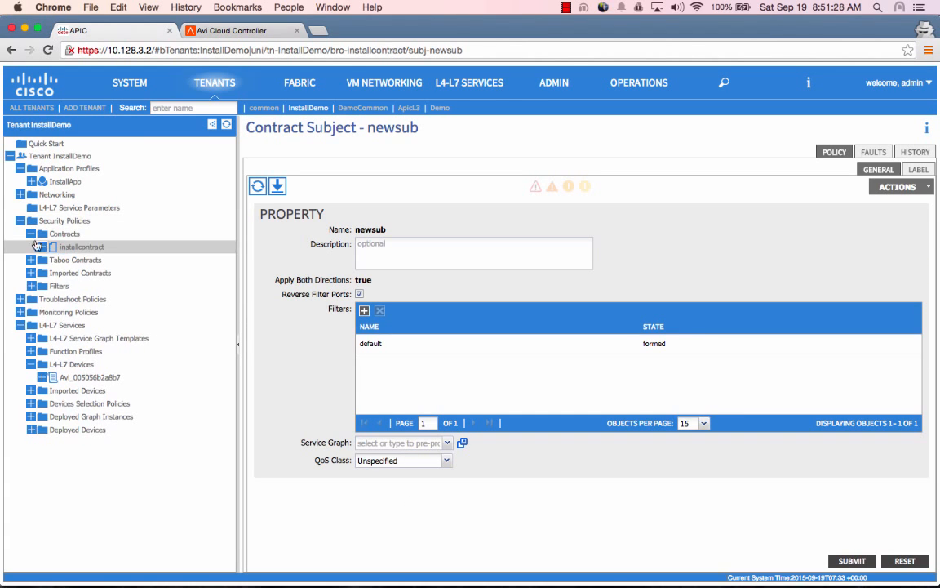
{"action": "left_click", "coordinate": [31, 233]}
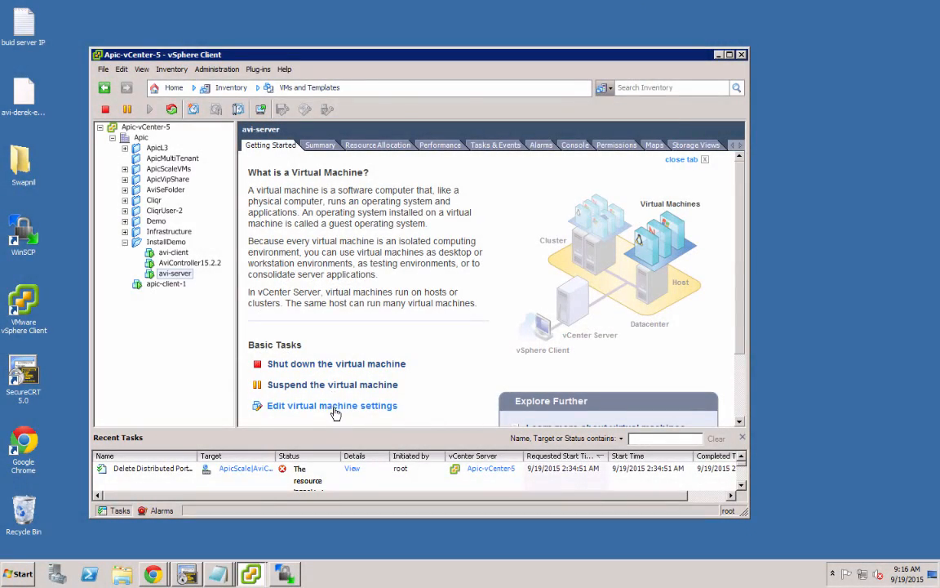
- In vSphere Client, connect network adapter 1 of the avi-server VM to InstallDemo|InstallApp|ServerEPG (SantaClara_APIC)
{"action": "left_click", "coordinate": [334, 408]}
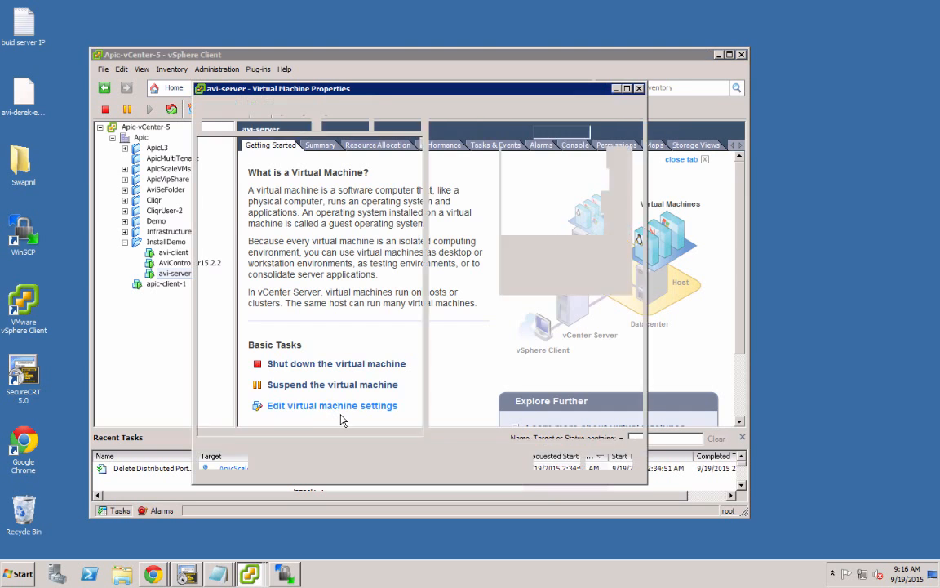
{"action": "left_click", "coordinate": [317, 226]}
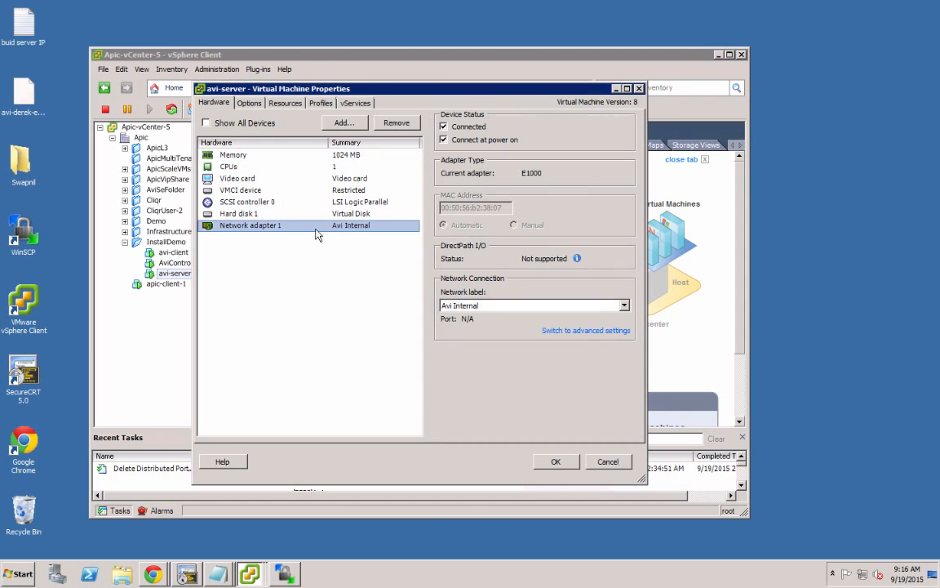
{"action": "left_click", "coordinate": [624, 306]}
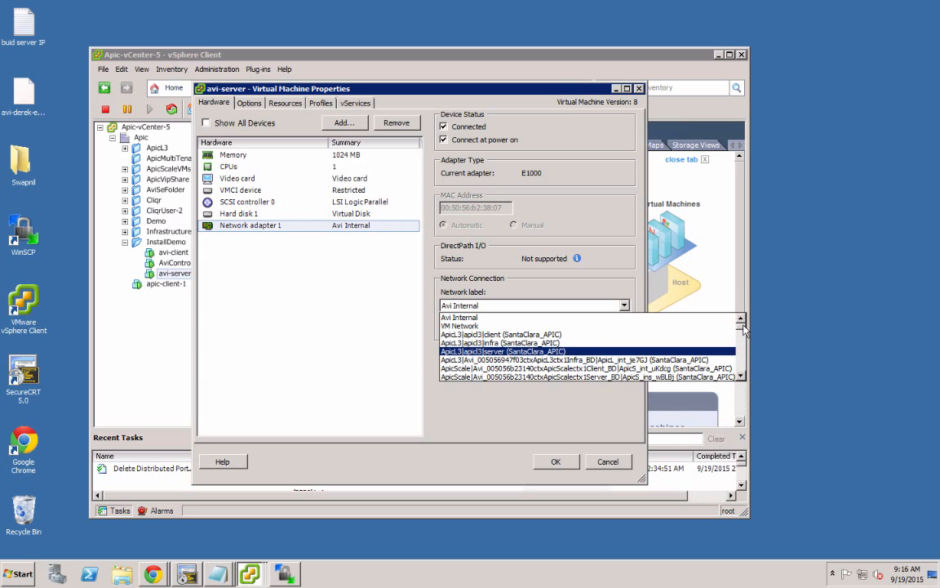
{"action": "left_click_drag", "start_coordinate": [743, 329], "coordinate": [741, 380]}
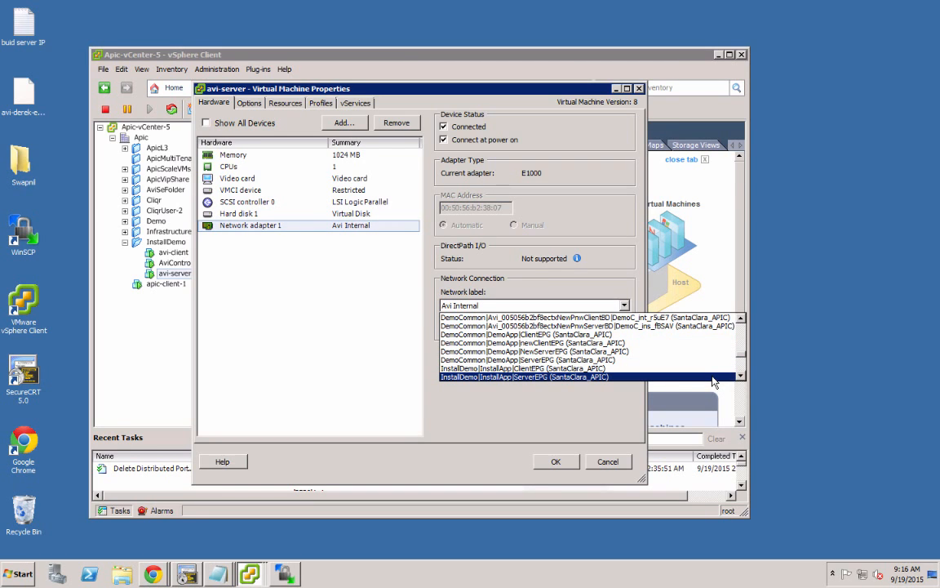
{"action": "left_click", "coordinate": [713, 377]}
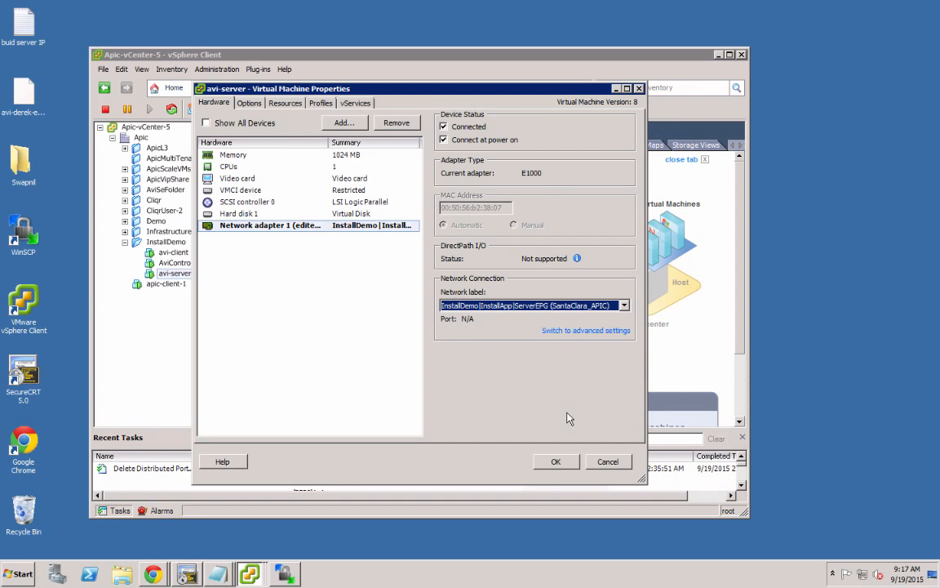
{"action": "left_click", "coordinate": [556, 462]}
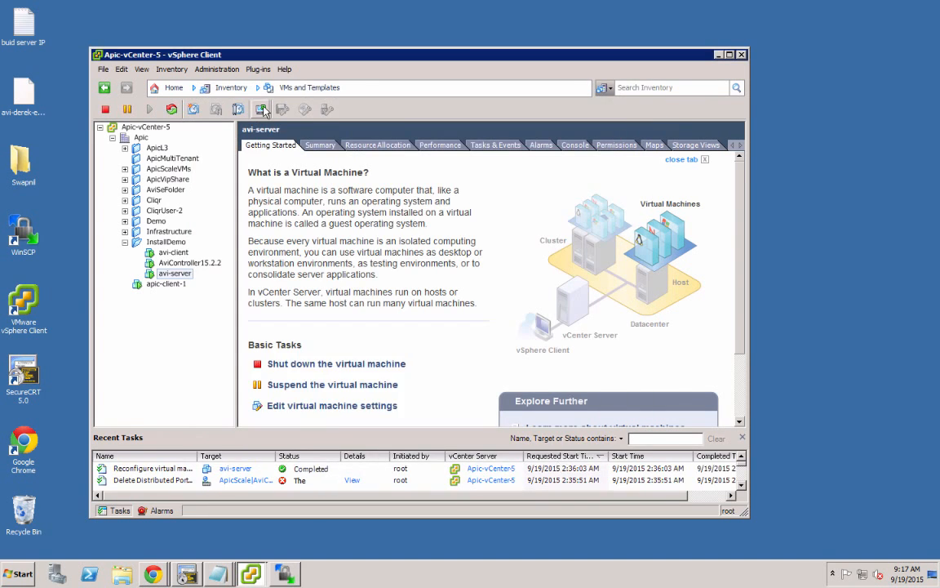
- Open the avi-server VM's console and ping the gateway address ending in .1 with a count of 5
{"action": "left_click", "coordinate": [261, 109]}
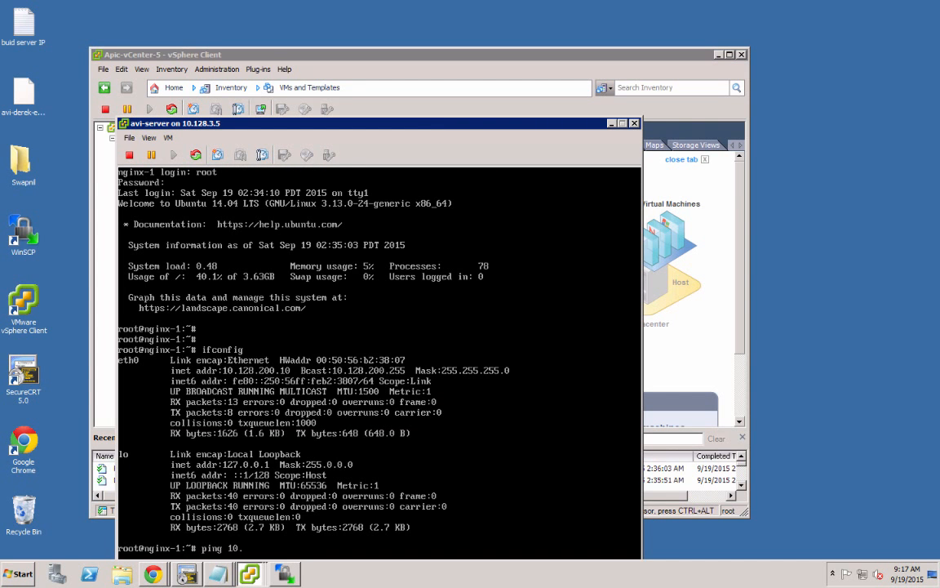
{"action": "type", "text": ".1 -c 5"}
{"action": "key", "text": "Return"}
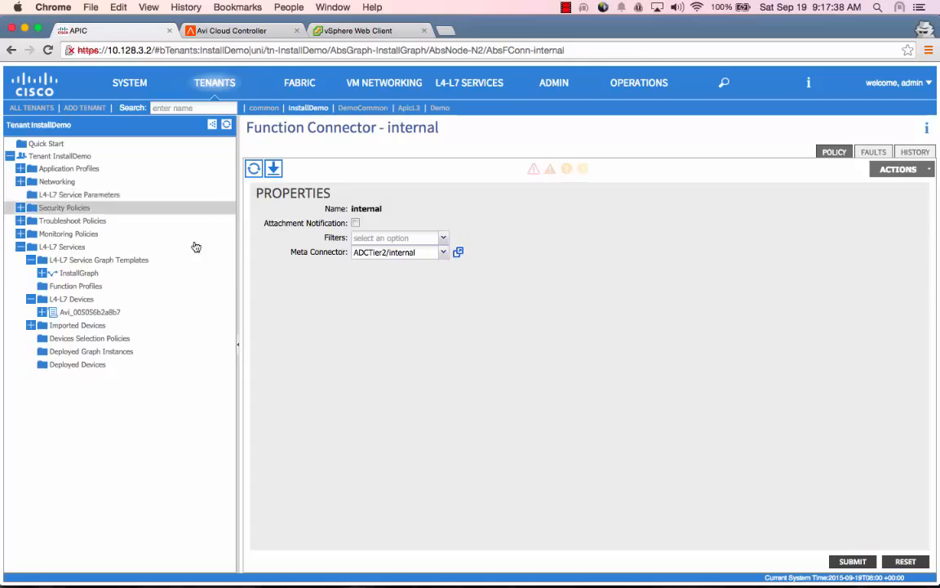
- Switch to APIC and examine the operational information of ServerEPG and ClientEPG in the InstallApp profile
{"action": "left_click", "coordinate": [20, 169]}
{"action": "left_click", "coordinate": [30, 181]}
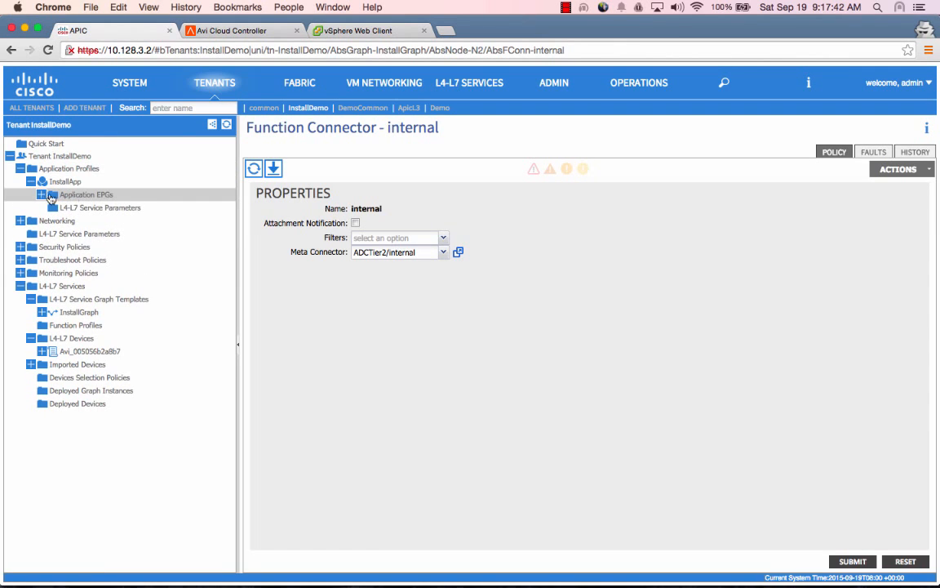
{"action": "left_click", "coordinate": [42, 194]}
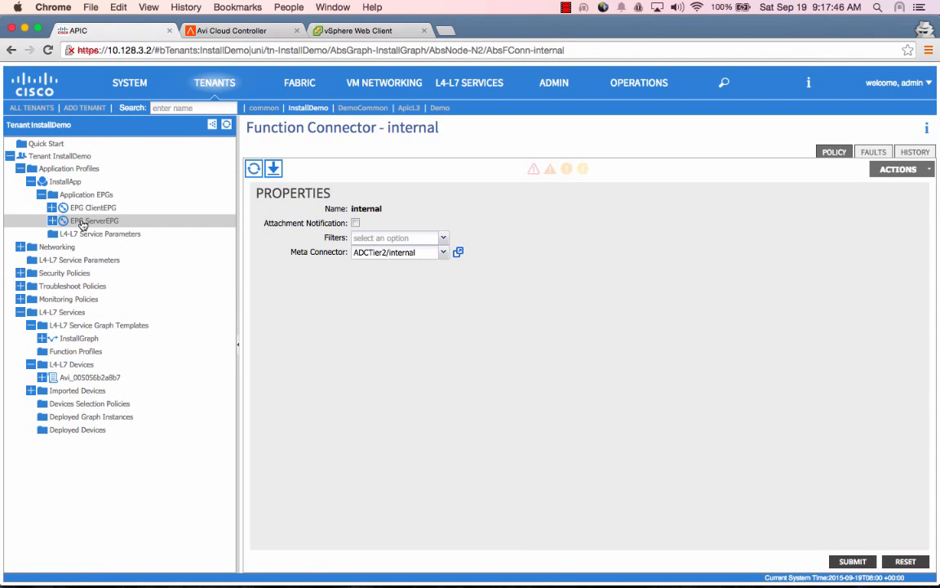
{"action": "left_click", "coordinate": [82, 222]}
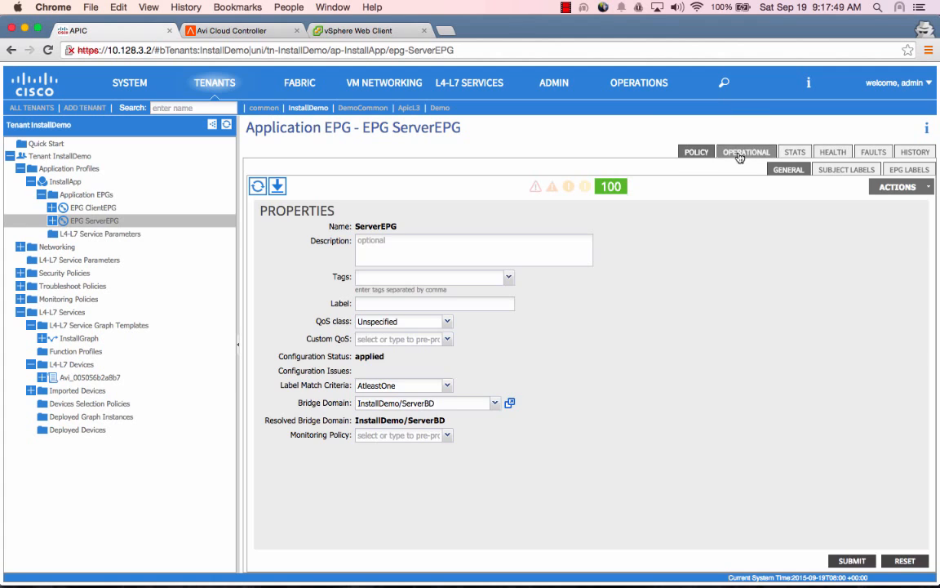
{"action": "left_click", "coordinate": [738, 155]}
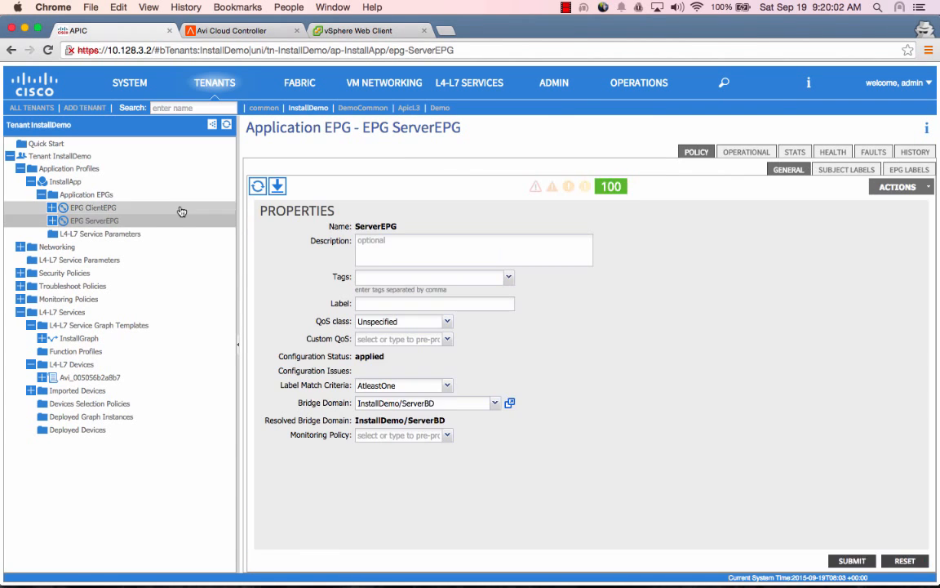
{"action": "left_click", "coordinate": [182, 212]}
{"action": "left_click", "coordinate": [745, 152]}
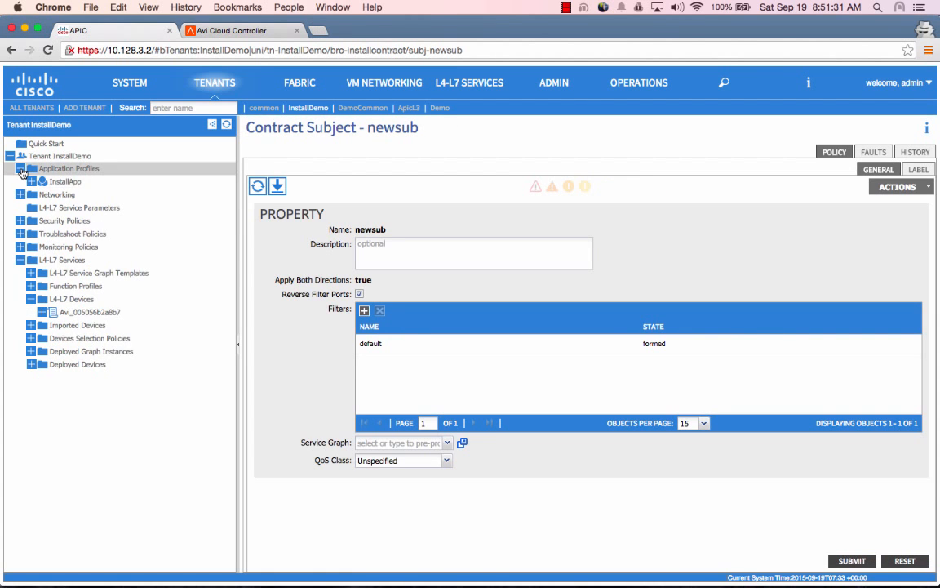
- Check InstallDemo's L4-L7 service graph templates, function profiles, device selection policies, deployed graph instances and deployed devices for existing entries
{"action": "left_click", "coordinate": [20, 168]}
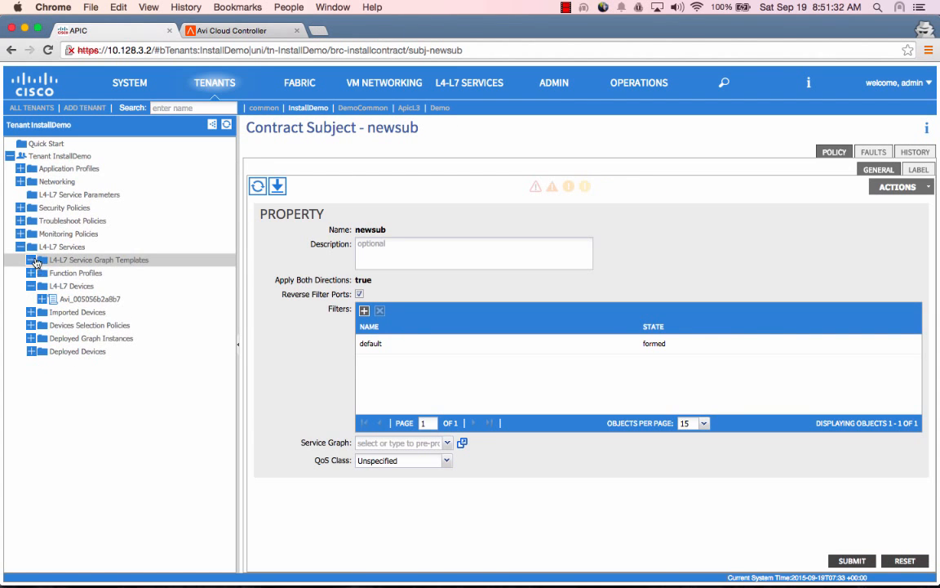
{"action": "left_click", "coordinate": [31, 261]}
{"action": "left_click", "coordinate": [63, 262]}
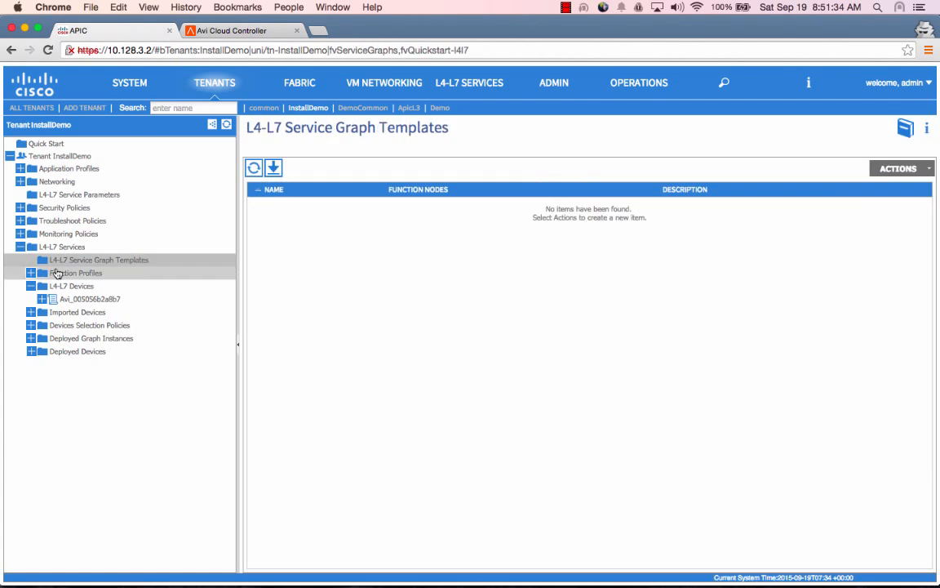
{"action": "left_click", "coordinate": [60, 313]}
{"action": "left_click", "coordinate": [75, 274]}
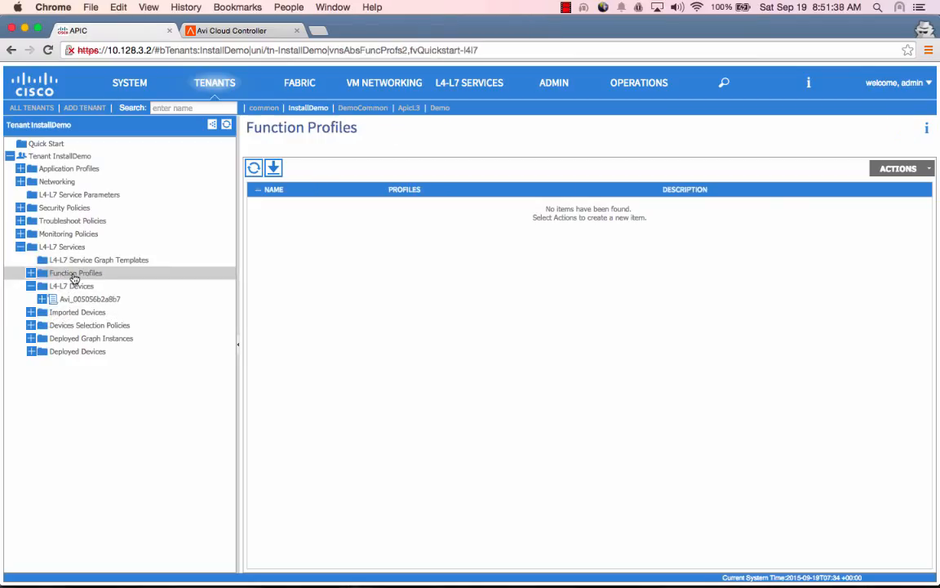
{"action": "left_click", "coordinate": [31, 274]}
{"action": "left_click", "coordinate": [71, 326]}
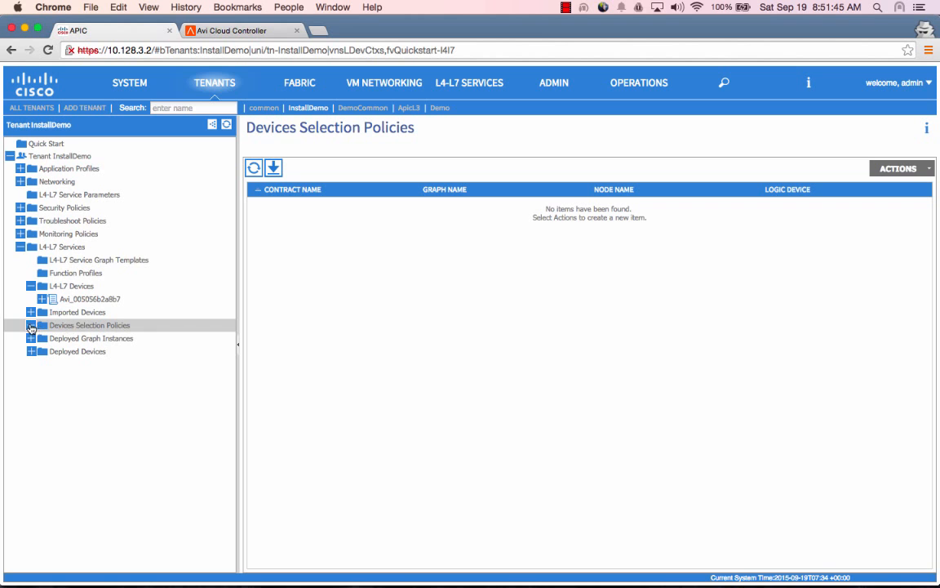
{"action": "left_click", "coordinate": [31, 325]}
{"action": "left_click", "coordinate": [31, 339]}
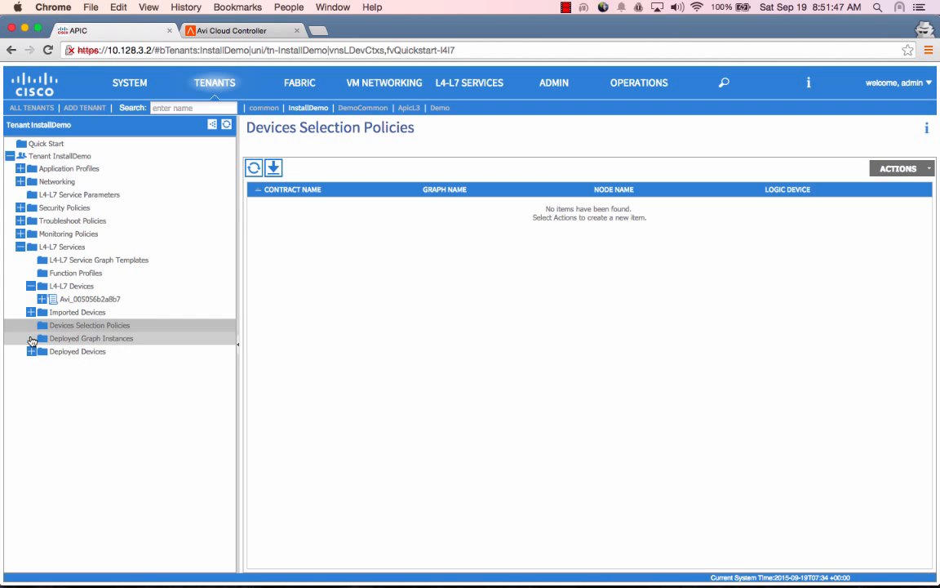
{"action": "left_click", "coordinate": [30, 353]}
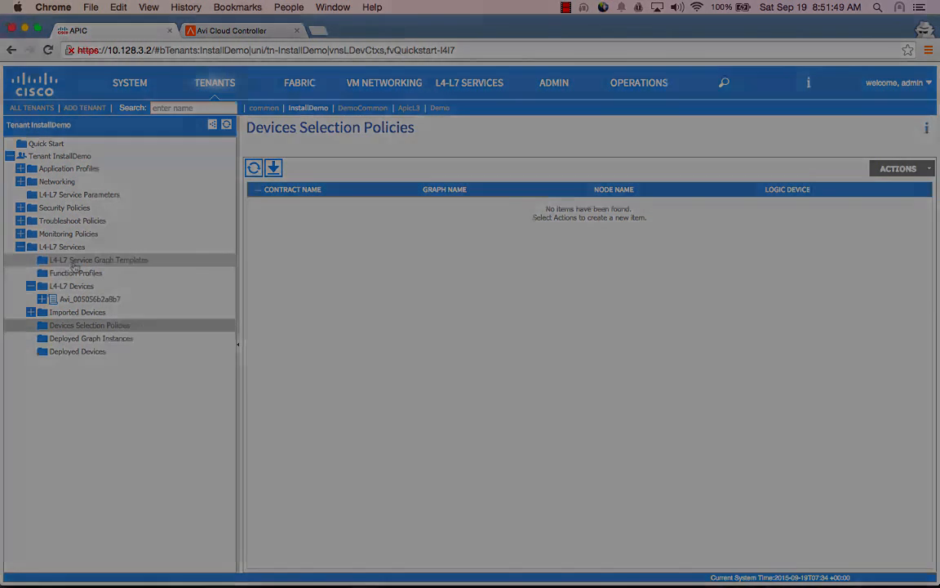